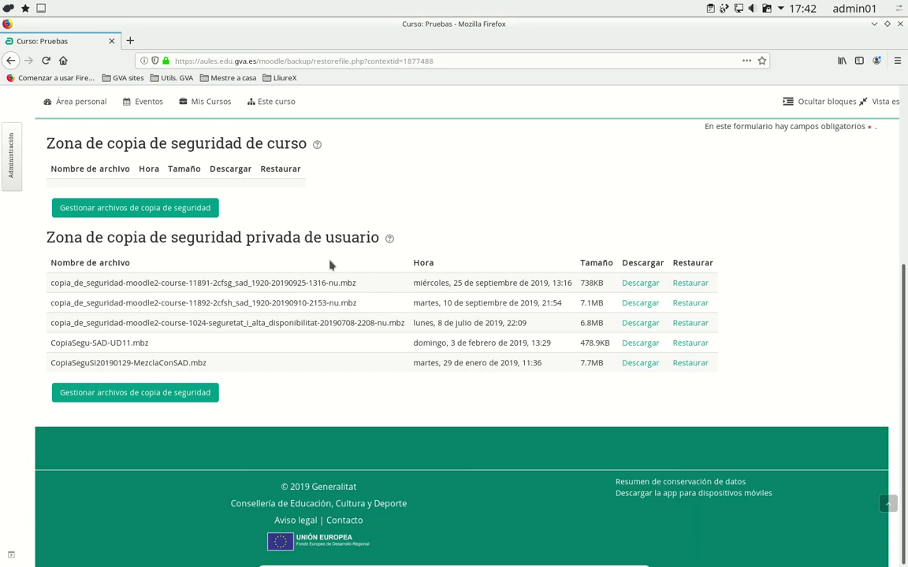
# - Upload CopiaSegu-EOI-NovesTecnologies-2018-2019-FinalCurso.mbz from the Documents folder as the backup file to import and start restoring it
pyautogui.scroll(5, 345, 287)
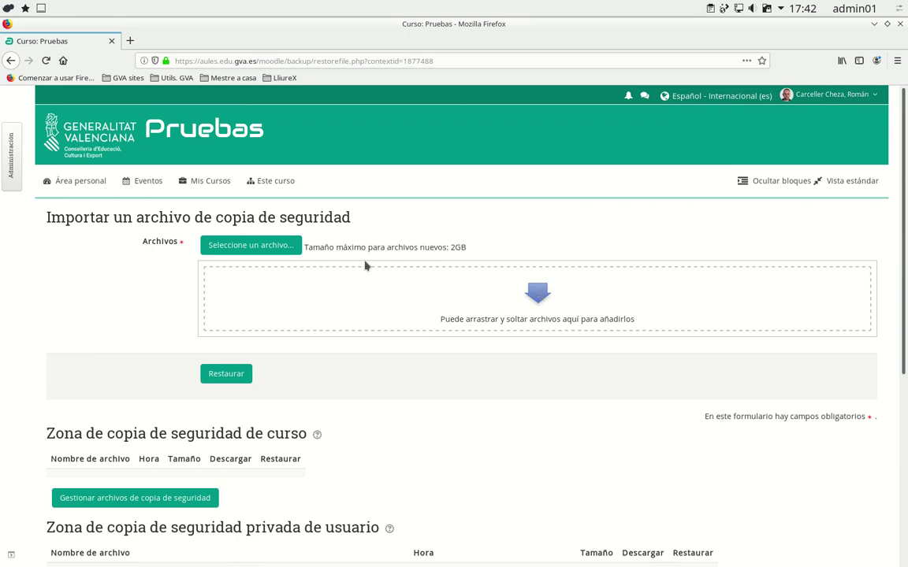
pyautogui.hotkey('alt', 'Tab')
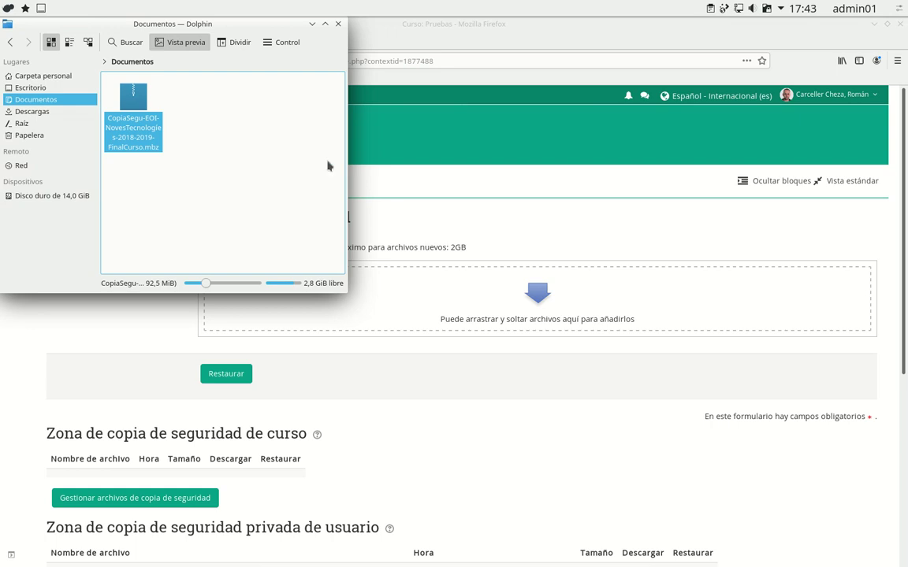
pyautogui.moveTo(136, 103); pyautogui.dragTo(540, 276)
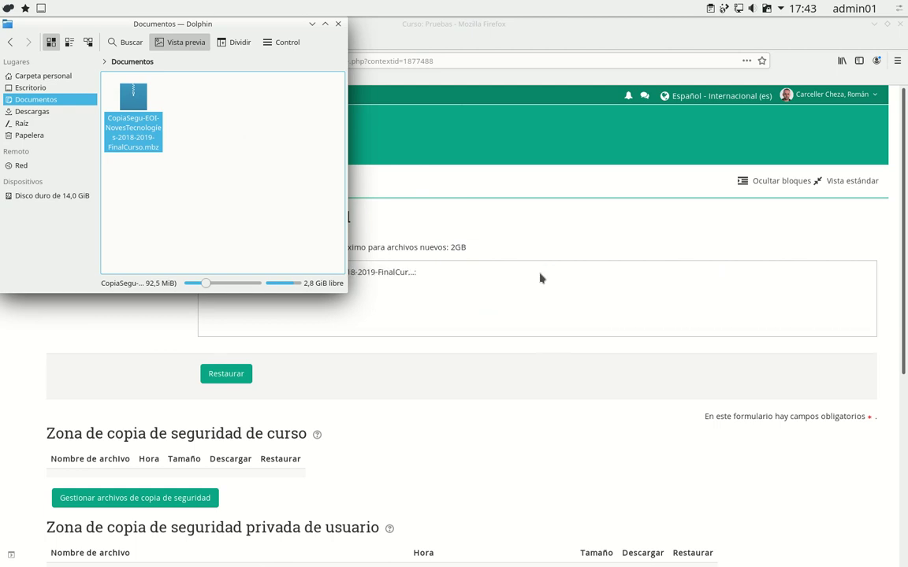
pyautogui.click(312, 25)
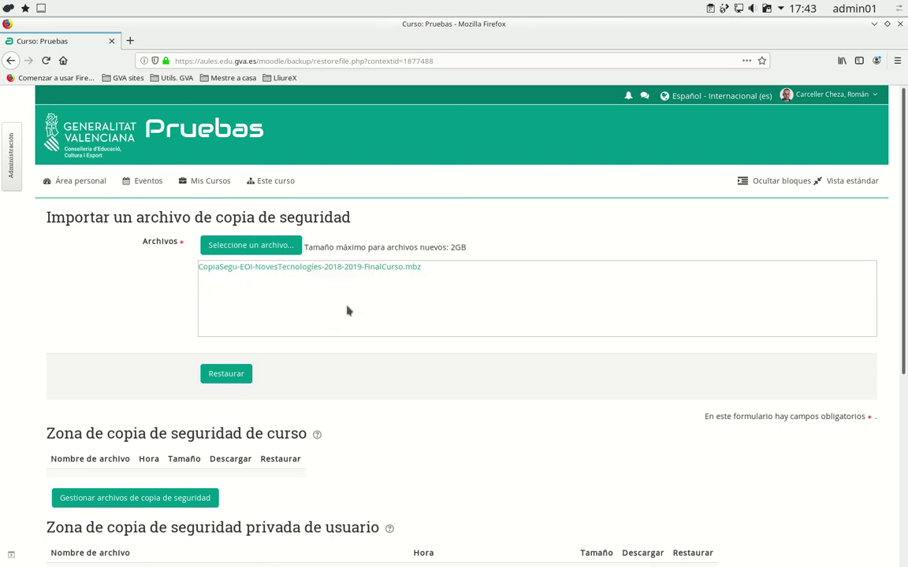
pyautogui.click(228, 375)
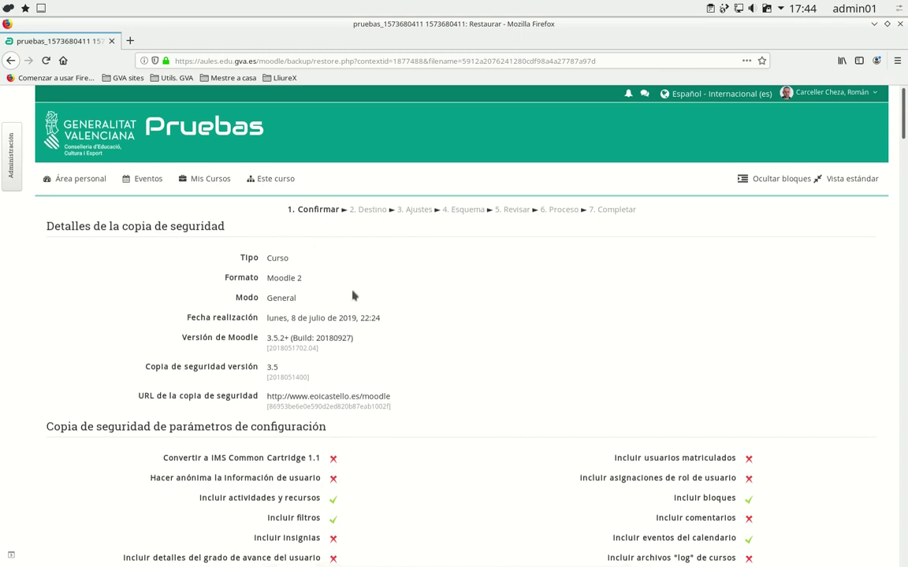
# - Review the backup's details, configuration parameters and course sections, and continue to the Destino stage
pyautogui.scroll(-3, 347, 300)
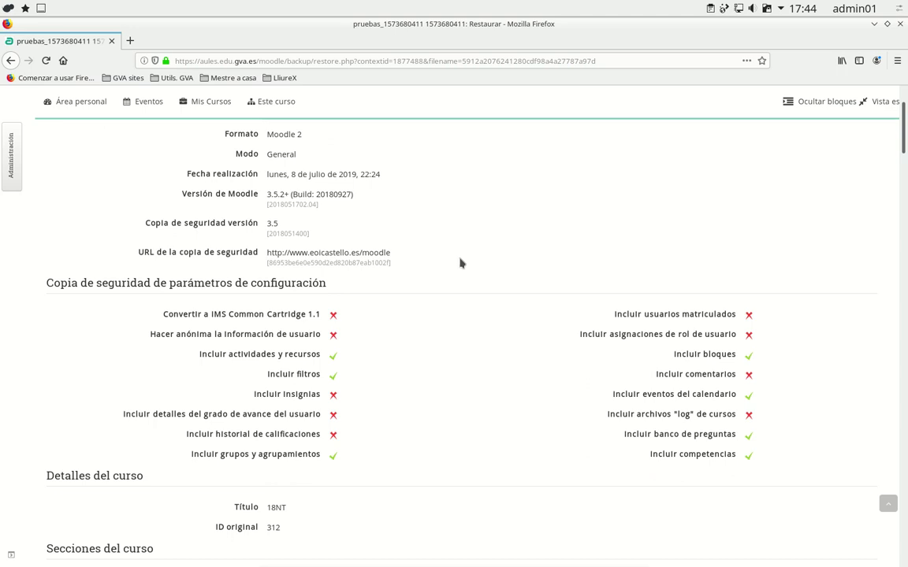
pyautogui.scroll(-3, 460, 262)
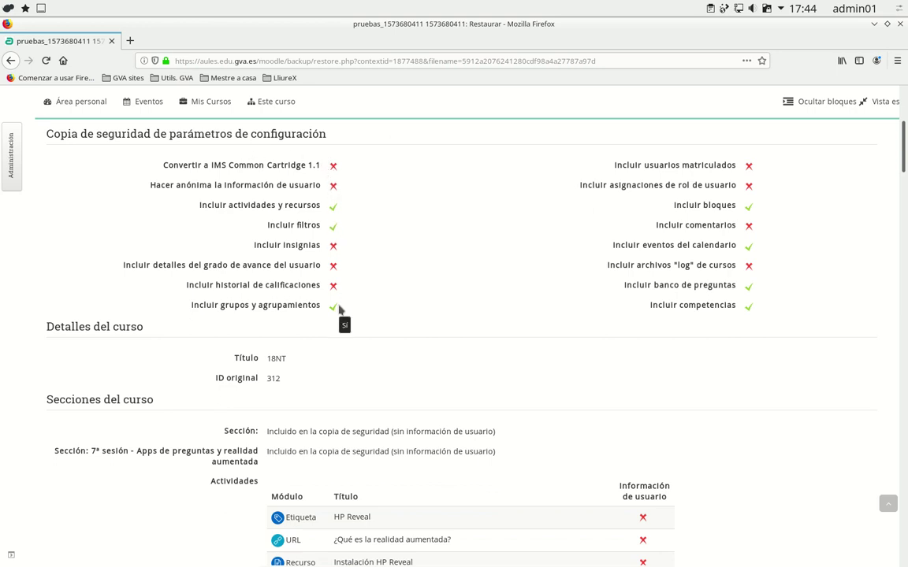
pyautogui.scroll(-5, 341, 312)
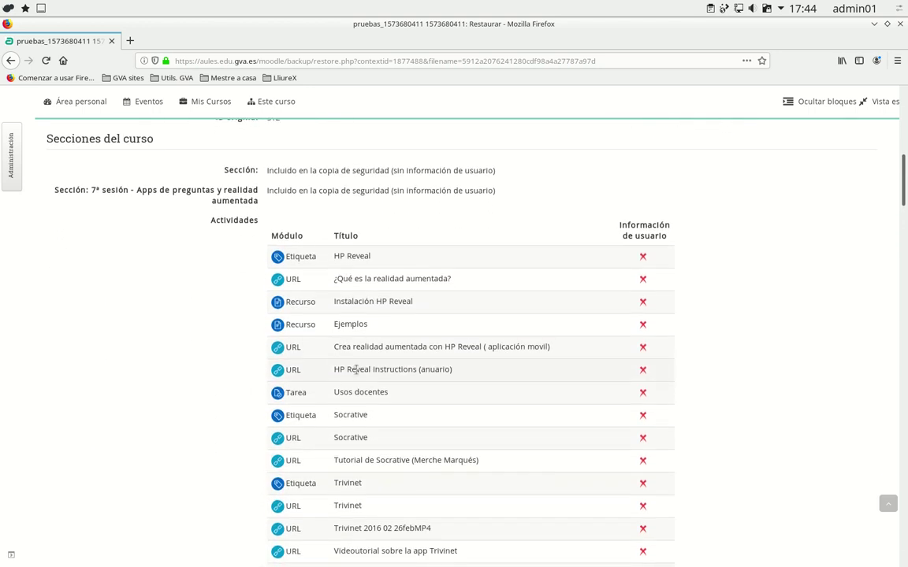
pyautogui.scroll(-1, 307, 236)
pyautogui.scroll(-8, 315, 351)
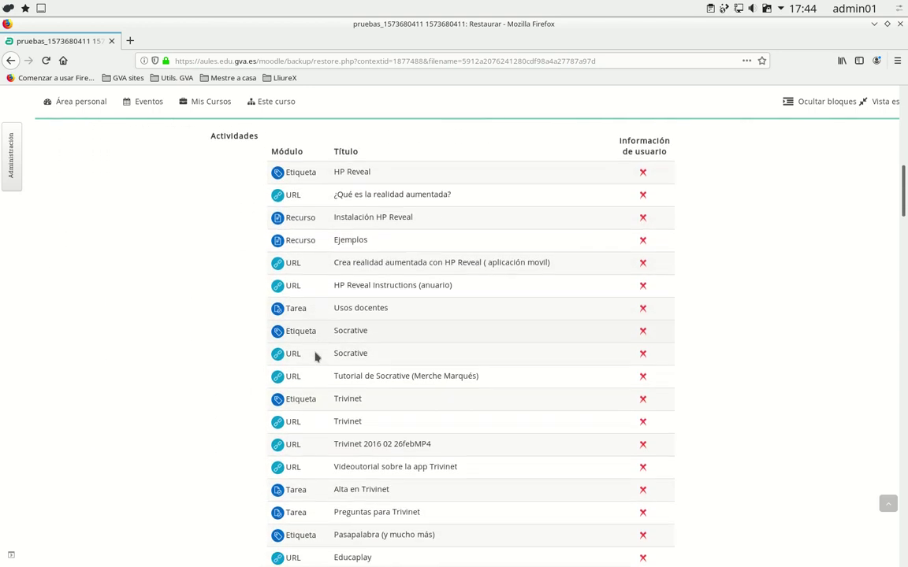
pyautogui.scroll(-1, 316, 359)
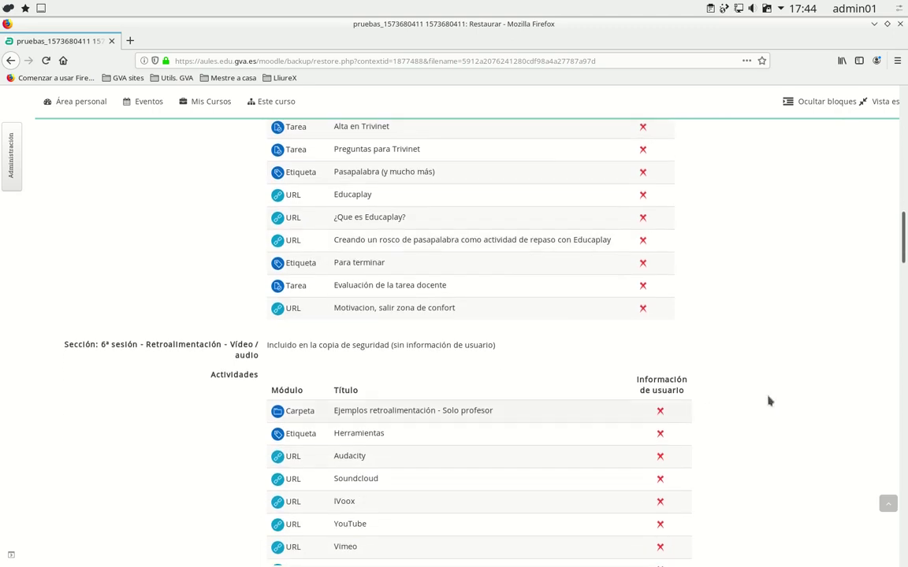
pyautogui.moveTo(904, 237); pyautogui.dragTo(906, 536)
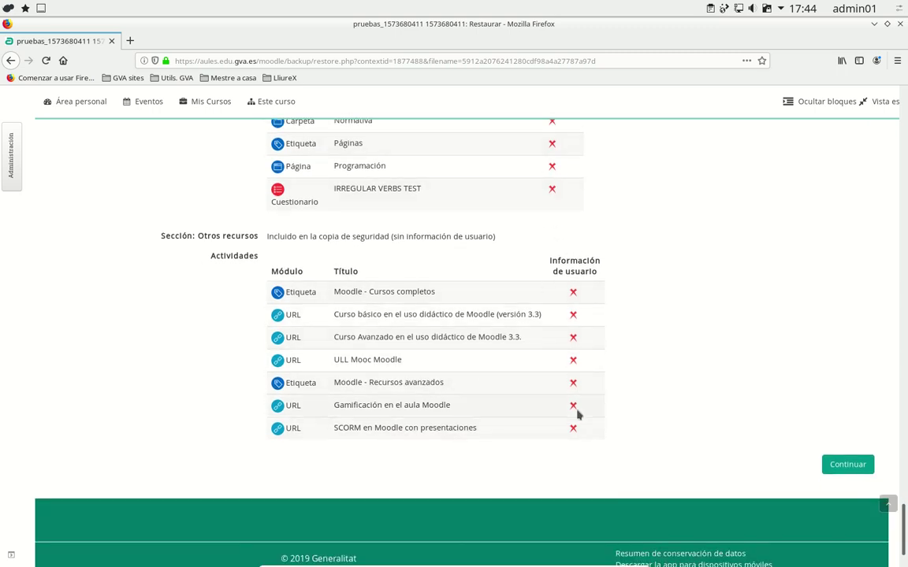
pyautogui.click(858, 473)
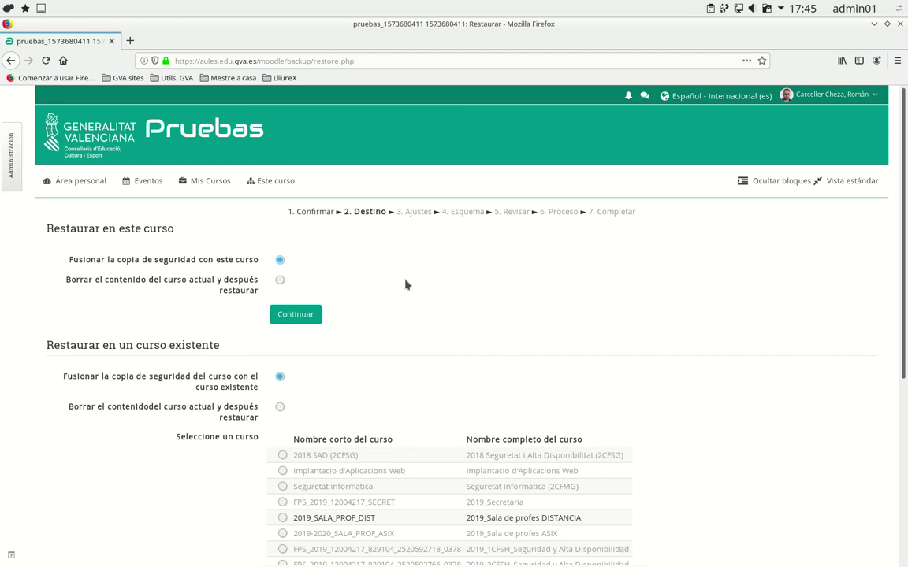
# - Choose to restore into this course after deleting its current content, and continue to the Ajustes stage
pyautogui.click(279, 282)
pyautogui.scroll(-5, 364, 338)
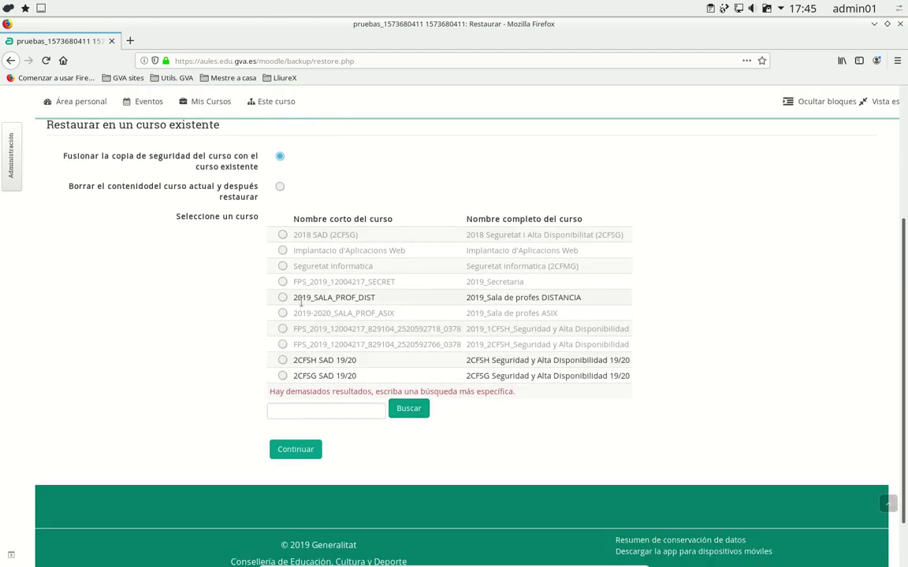
pyautogui.scroll(5, 300, 302)
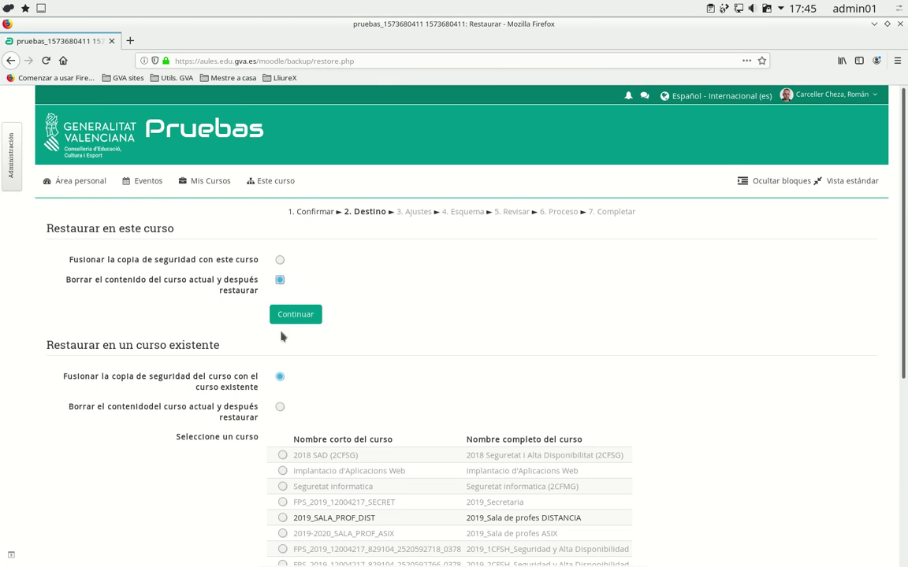
pyautogui.click(296, 314)
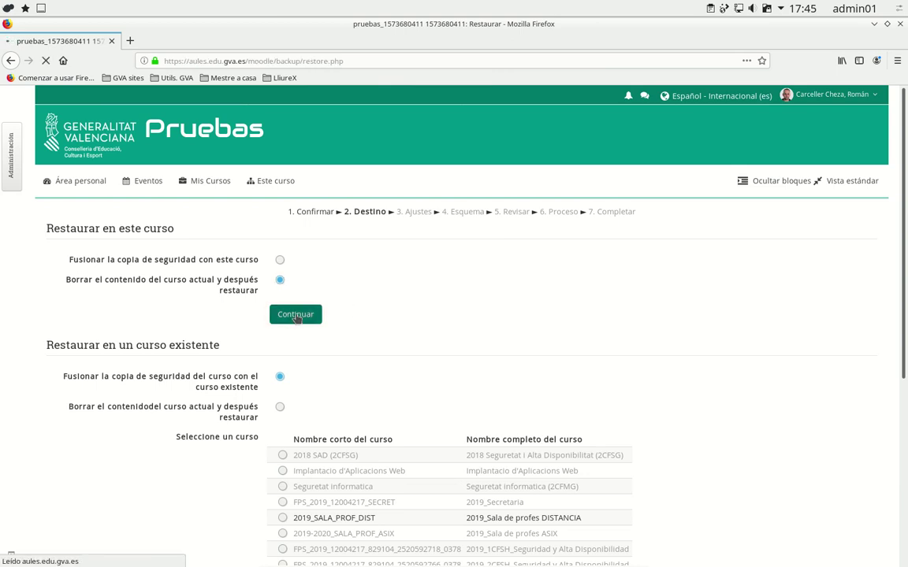
# - Check the restore settings, keep activities and resources included, and proceed to the Esquema stage
pyautogui.scroll(-3, 310, 262)
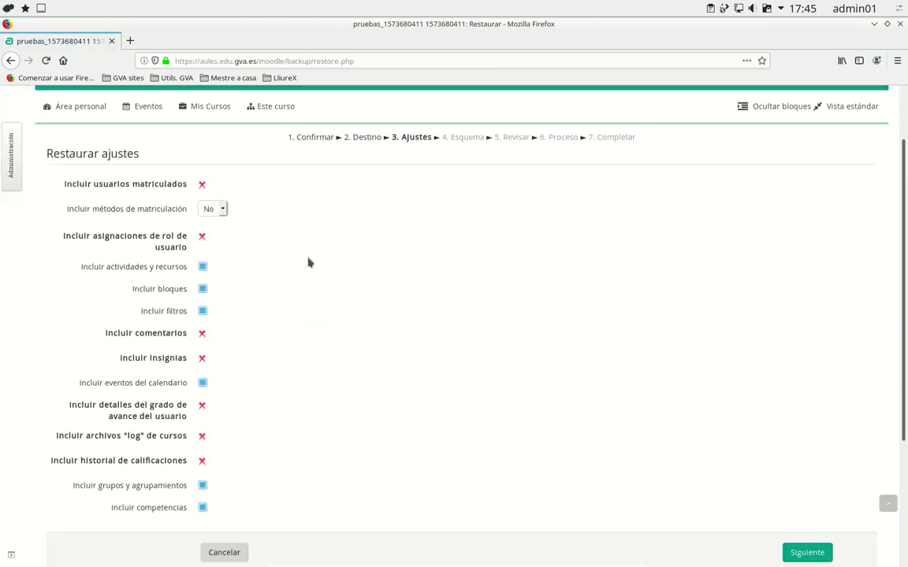
pyautogui.scroll(4, 308, 261)
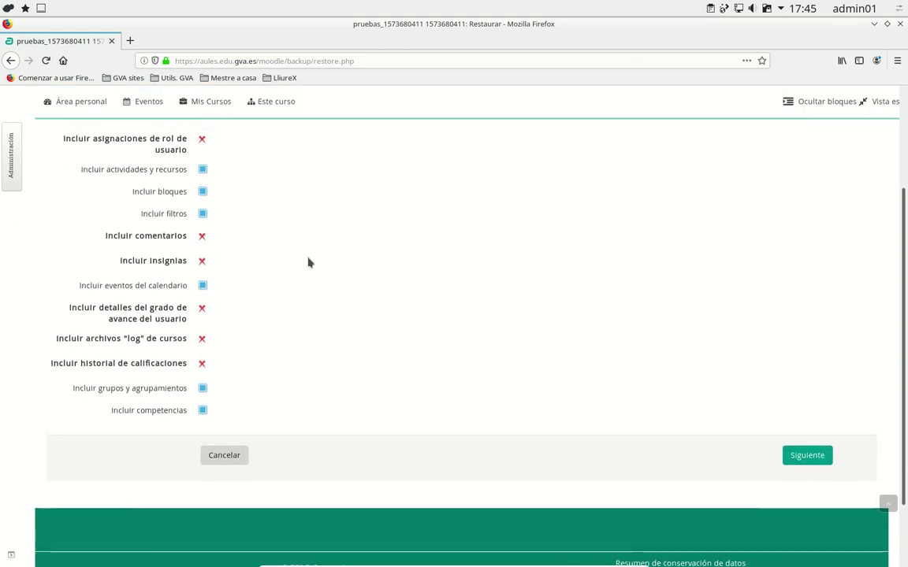
pyautogui.click(209, 344)
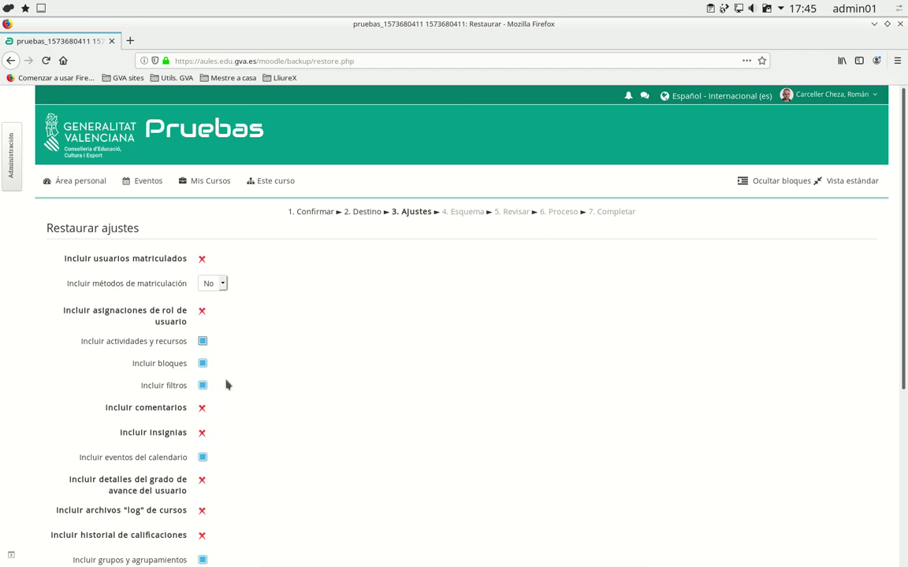
pyautogui.scroll(-2, 226, 384)
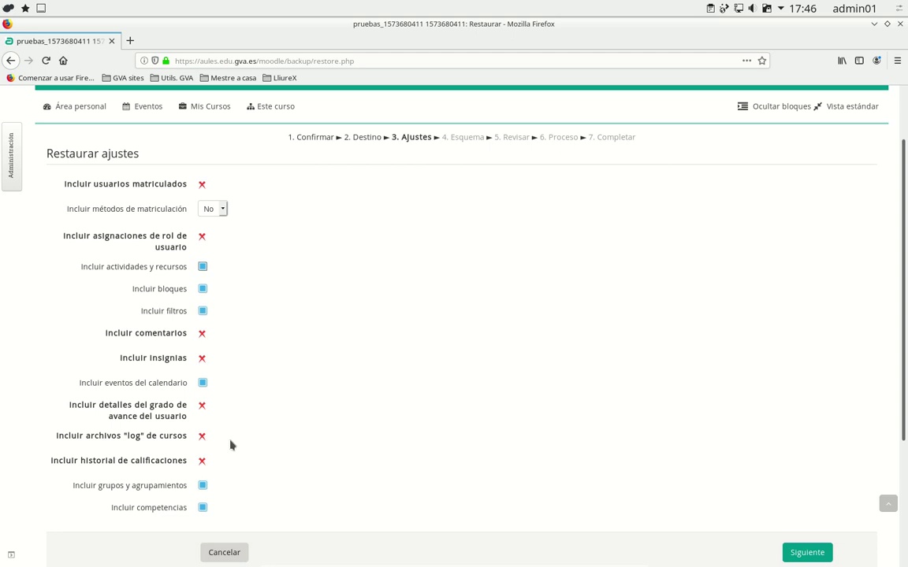
pyautogui.click(809, 555)
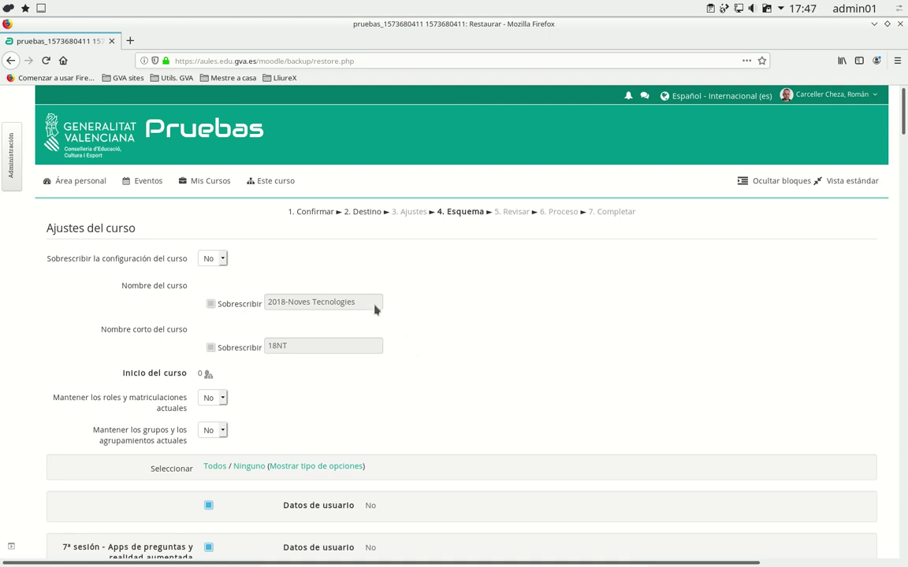
# - Set the option for overwriting the course configuration to Sí
pyautogui.scroll(-10, 375, 452)
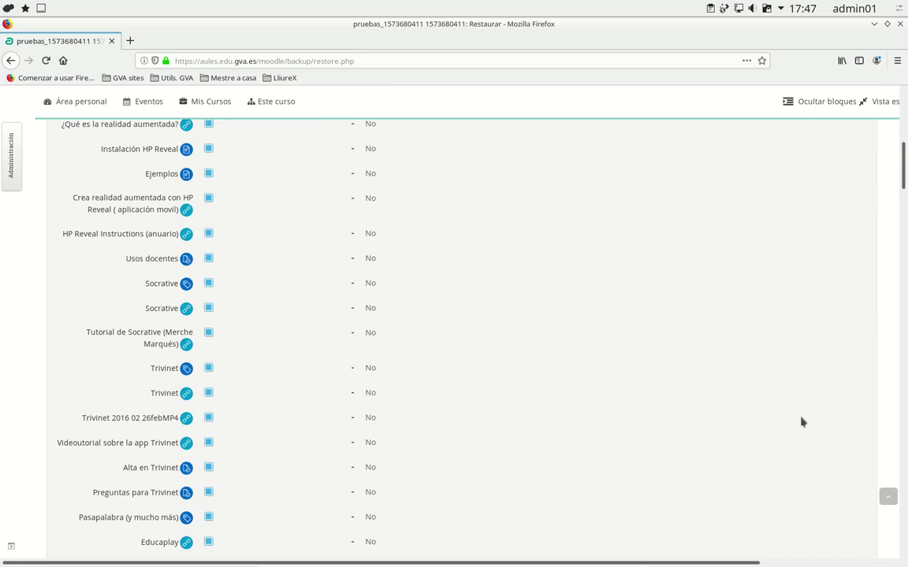
pyautogui.scroll(10, 289, 259)
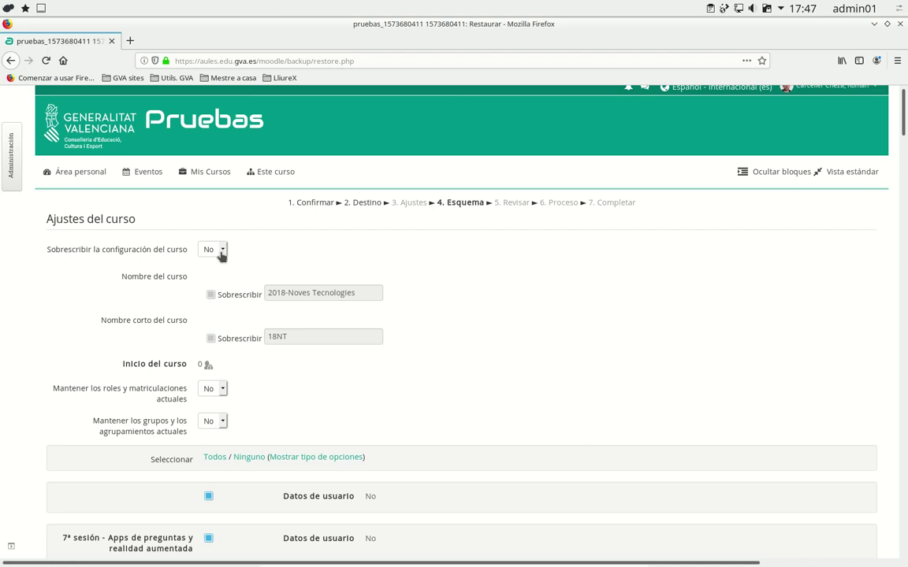
pyautogui.click(222, 251)
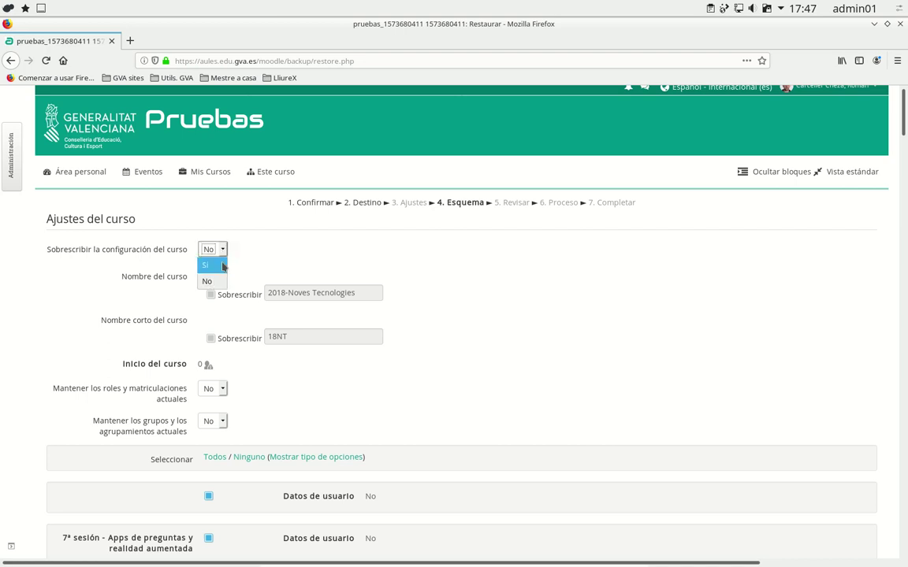
pyautogui.click(222, 266)
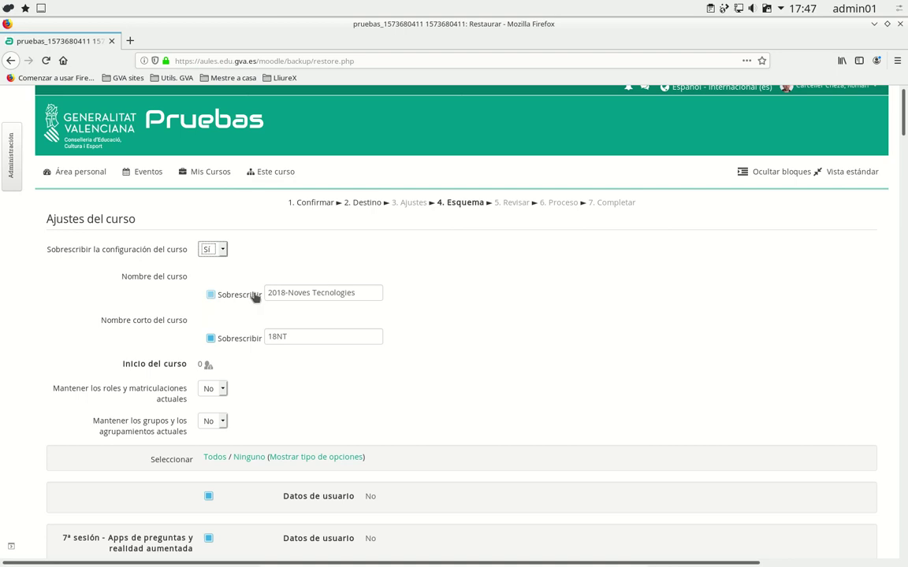
# - Change the course name to 2019-Noves Tecnologies and its short name to 19NT
pyautogui.click(311, 293)
pyautogui.press('BackSpace')
pyautogui.write('9')
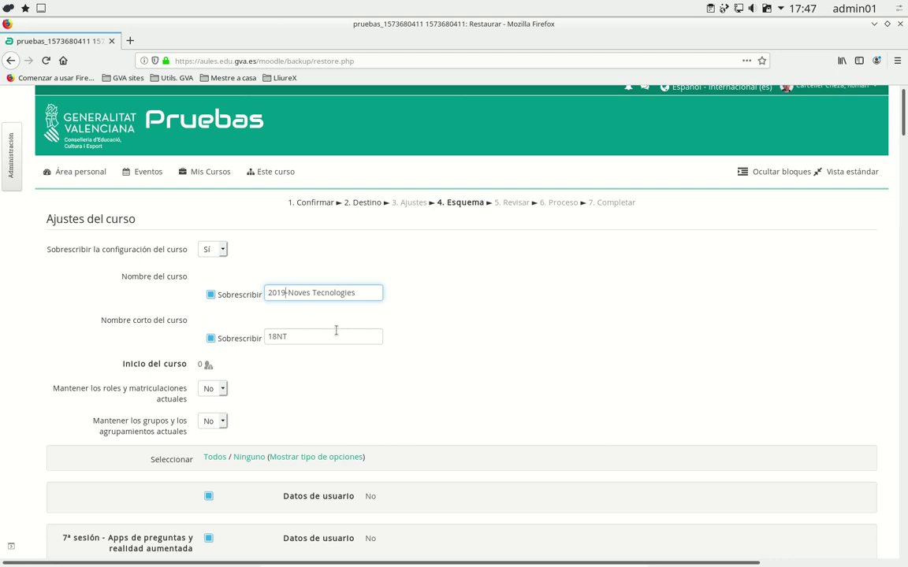
pyautogui.click(275, 336)
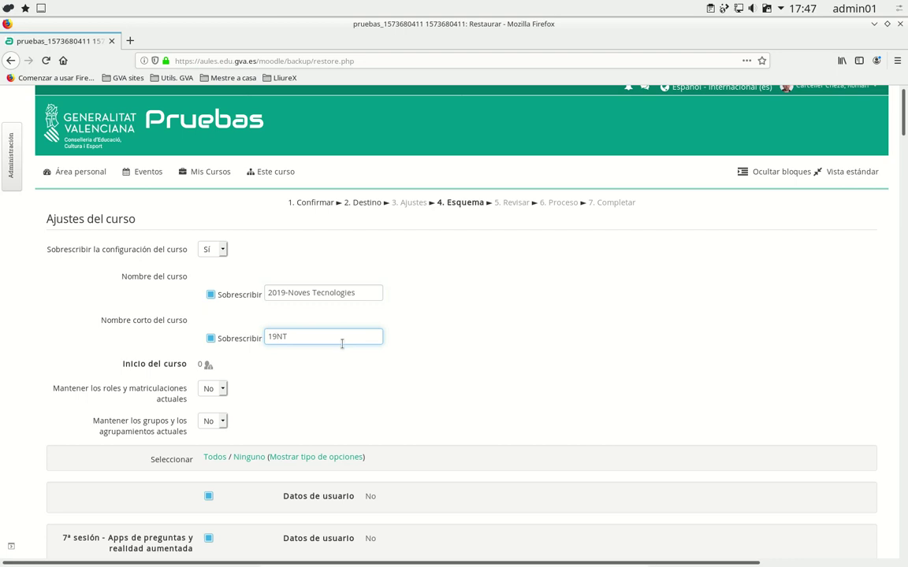
# - Look through the course sections and exclude "7ª sesión - Apps de preguntas y realidad aumentada" from the restore
pyautogui.scroll(-4, 342, 344)
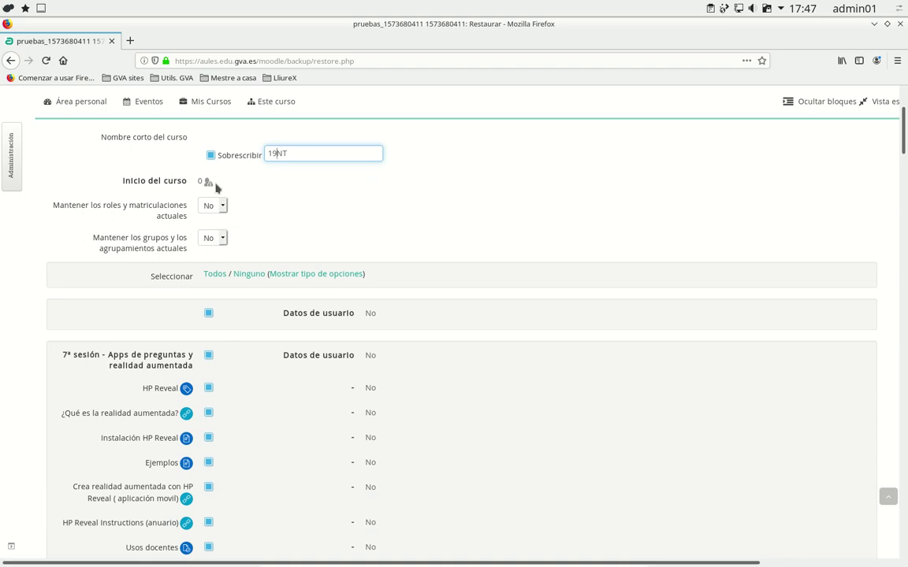
pyautogui.scroll(-1, 532, 332)
pyautogui.scroll(-3, 532, 332)
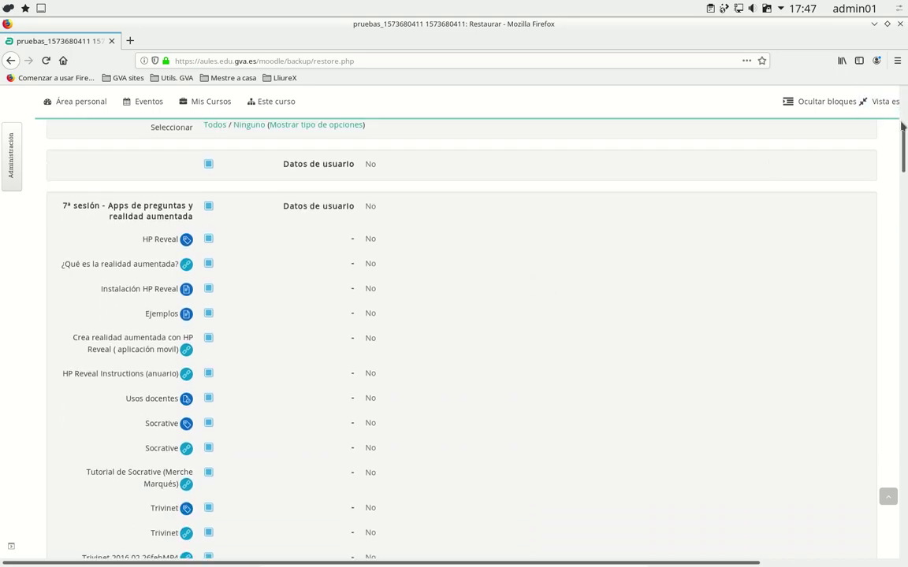
pyautogui.moveTo(904, 144); pyautogui.dragTo(905, 166)
pyautogui.scroll(-20, 454, 330)
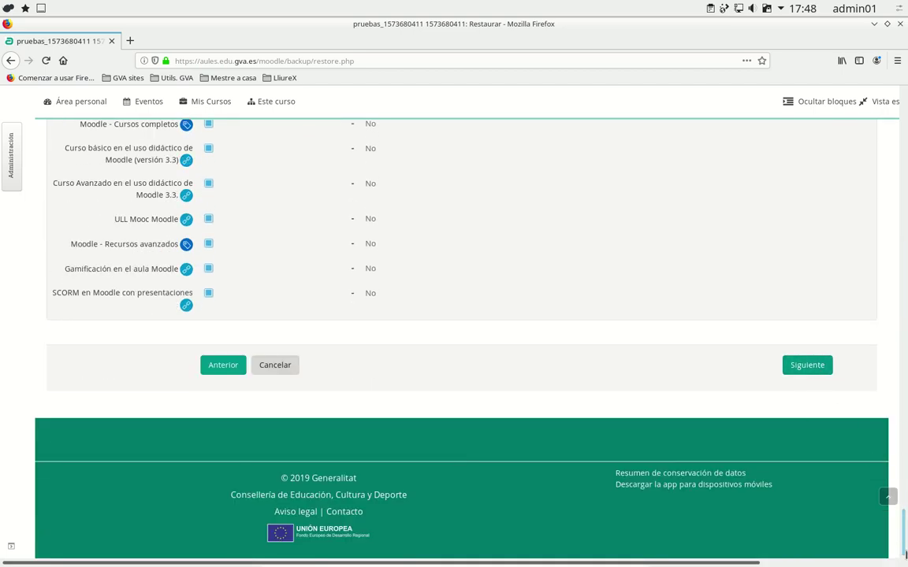
pyautogui.moveTo(903, 552); pyautogui.dragTo(890, 124)
pyautogui.scroll(-5, 890, 123)
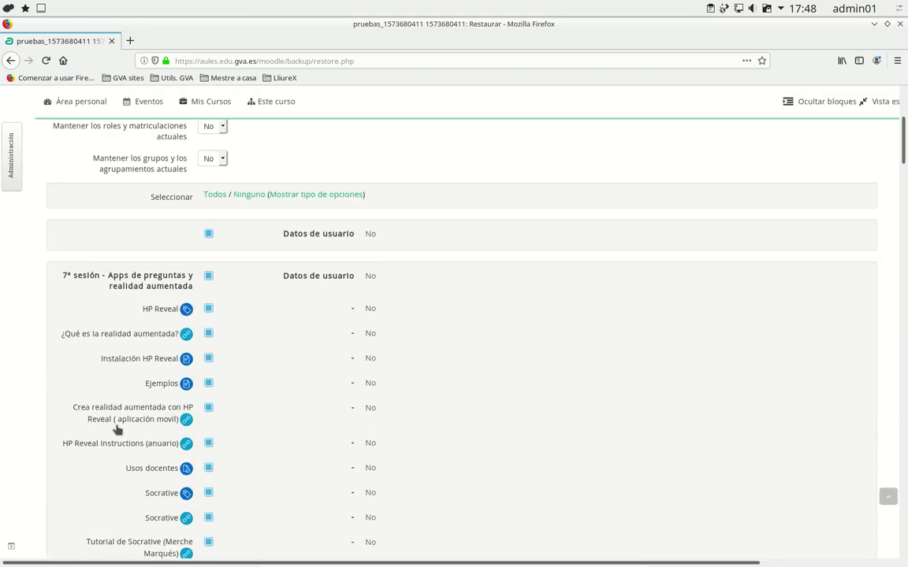
pyautogui.scroll(-1, 244, 328)
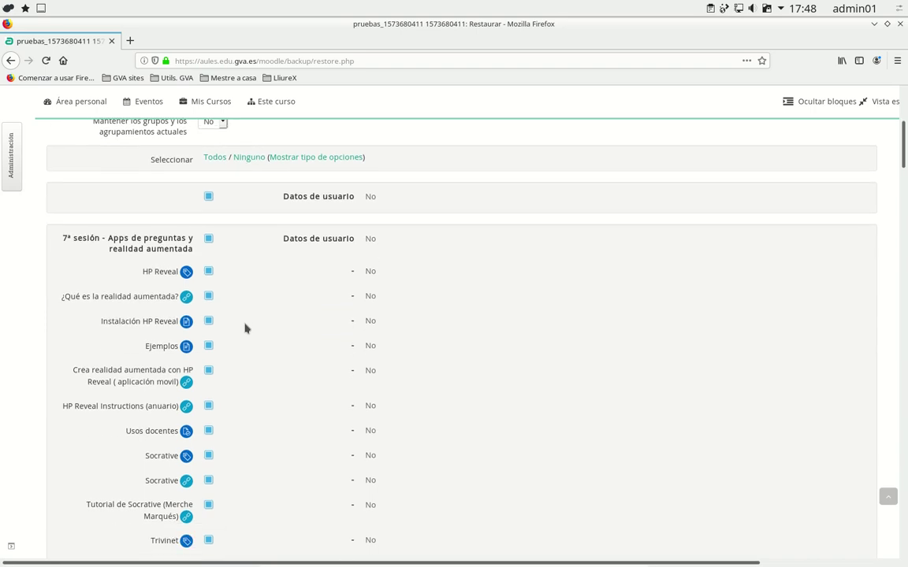
pyautogui.click(208, 240)
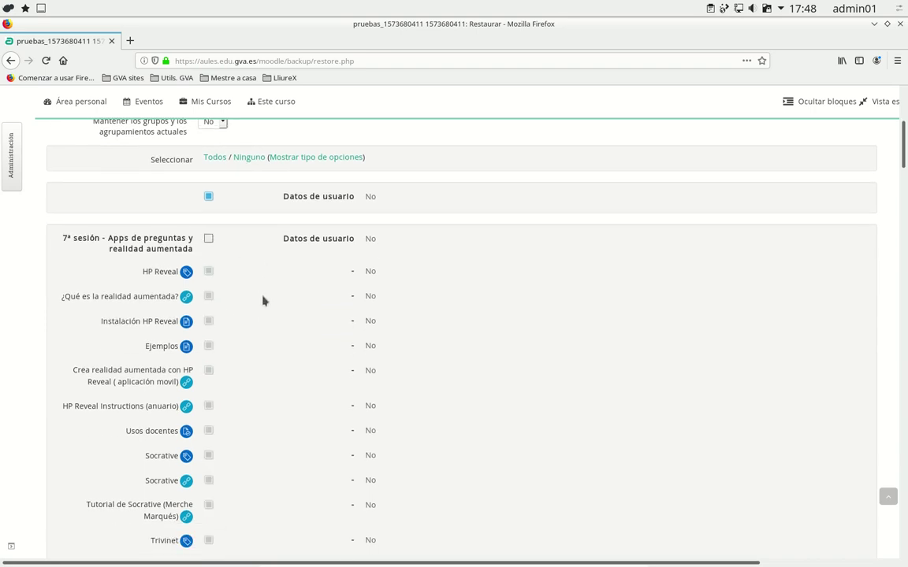
# - Exclude the section "5ª sesión - Retroalimentación - PDF" from the restore
pyautogui.scroll(-5, 259, 309)
pyautogui.scroll(-12, 259, 311)
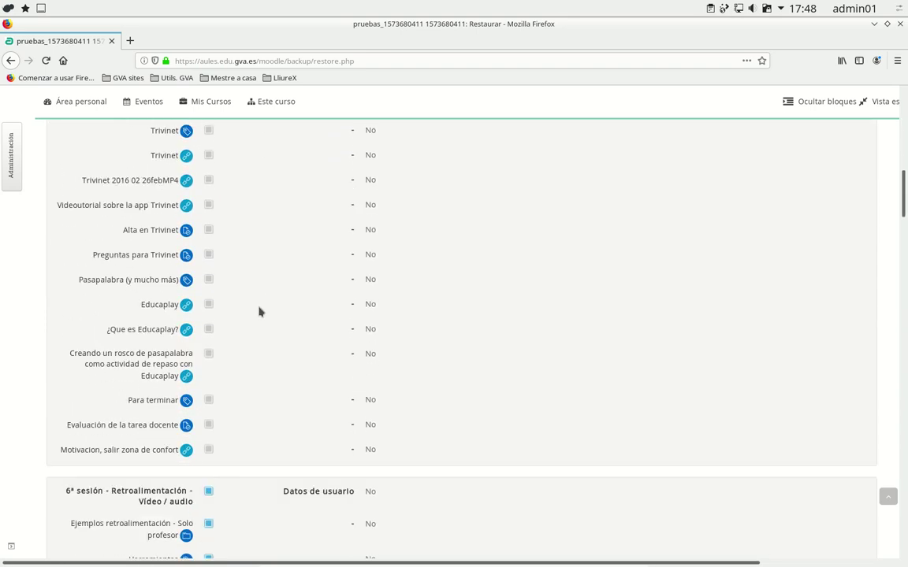
pyautogui.scroll(-2, 259, 314)
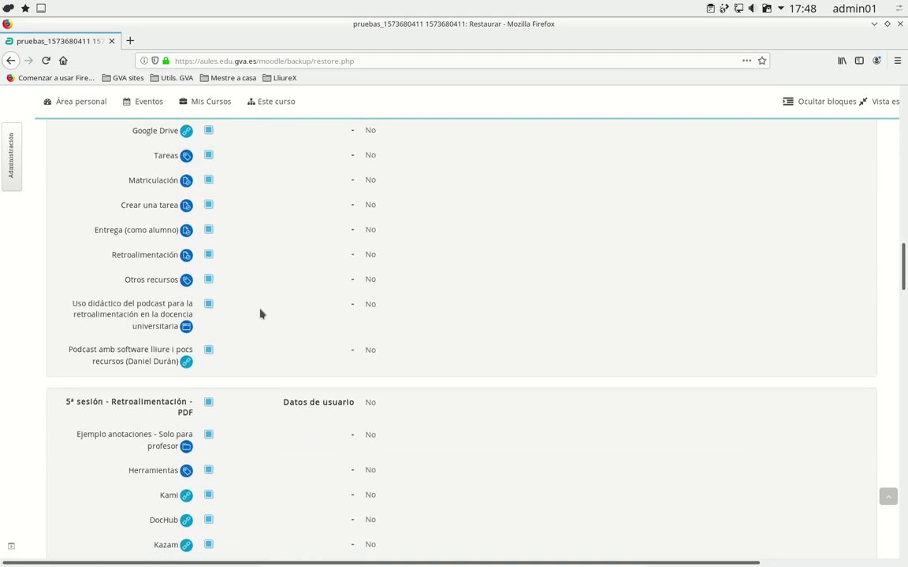
pyautogui.click(209, 334)
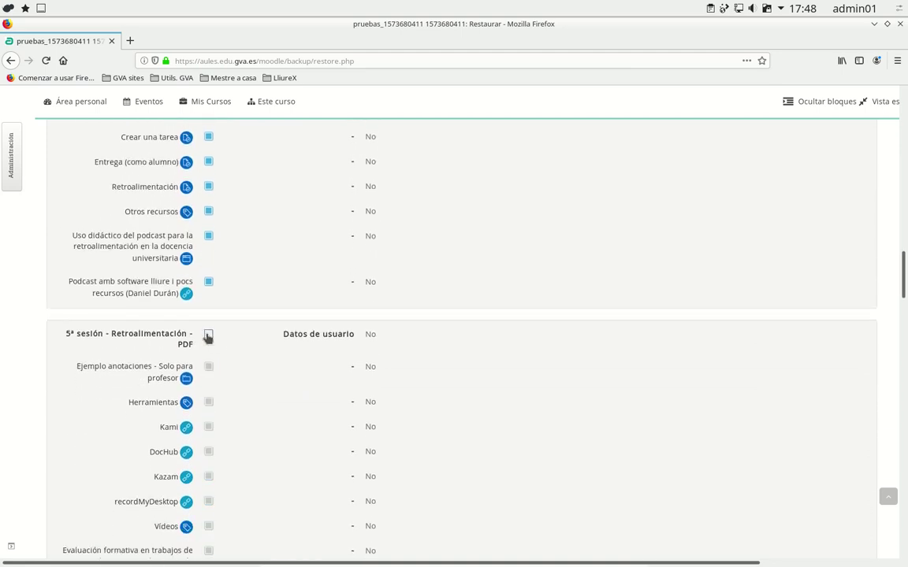
# - Include the section "5ª sesión - Retroalimentación - PDF" in the restore again
pyautogui.click(208, 335)
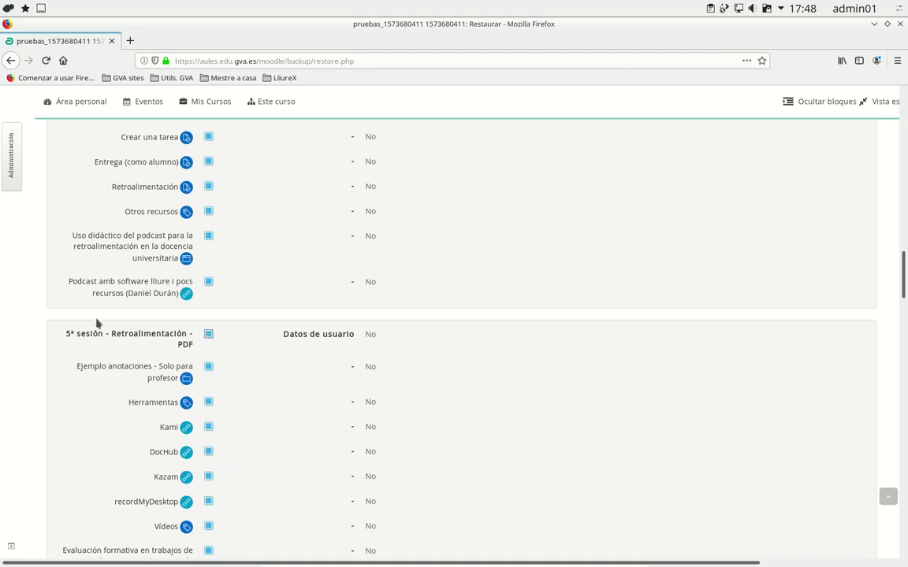
pyautogui.click(209, 337)
pyautogui.click(208, 336)
pyautogui.click(208, 336)
# - Exclude Ejemplo anotaciones, Kami, Kazam and Vídeos from the 5ª sesión, then switch the whole section off and on again
pyautogui.scroll(-3, 209, 461)
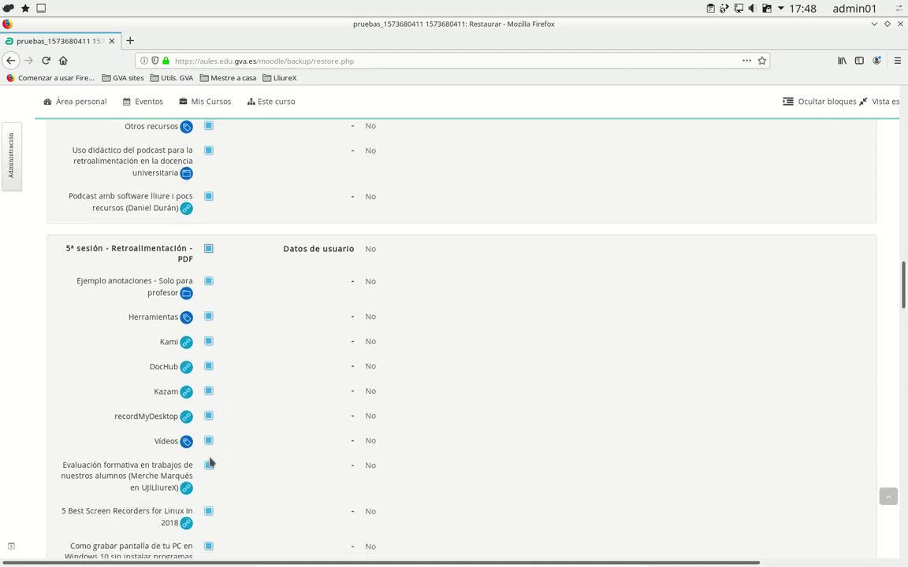
pyautogui.scroll(-1, 219, 447)
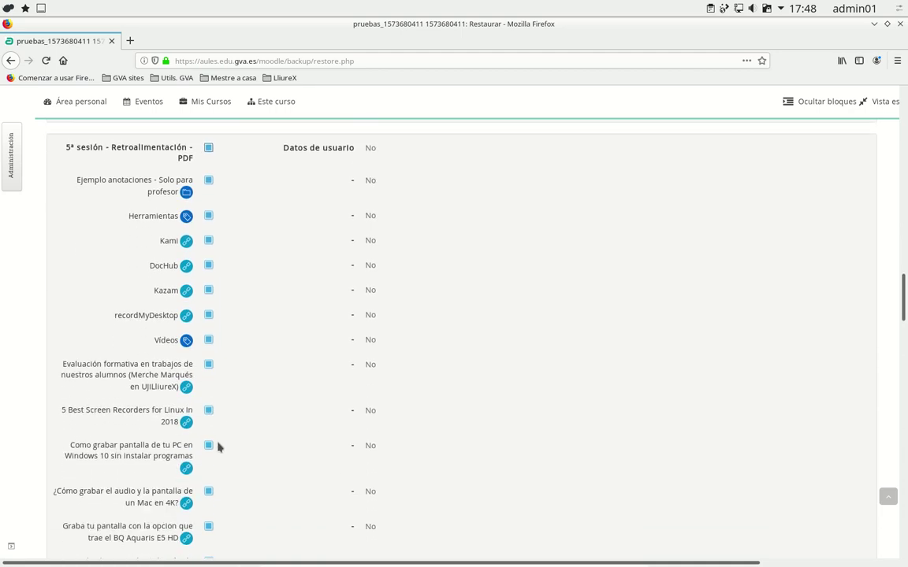
pyautogui.click(209, 181)
pyautogui.click(208, 240)
pyautogui.click(209, 290)
pyautogui.click(209, 339)
pyautogui.click(206, 150)
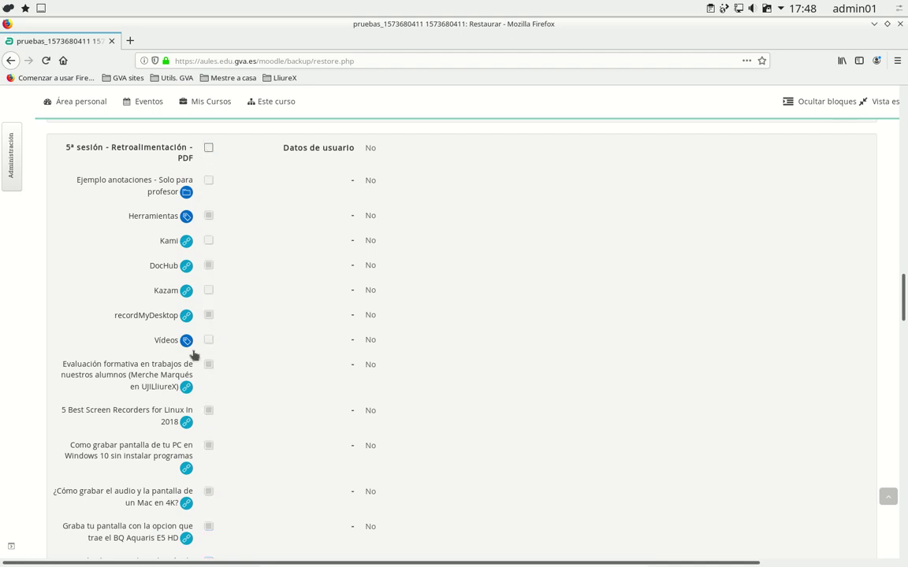
pyautogui.click(209, 147)
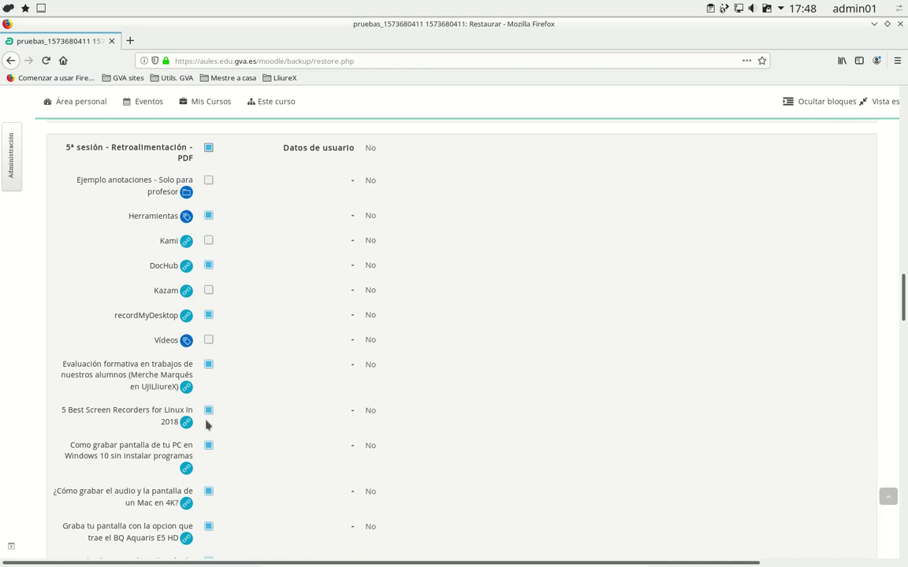
# - Include Ejemplo anotaciones, Kami, Kazam and Vídeos of the 5ª sesión in the restore again
pyautogui.click(208, 180)
pyautogui.click(209, 241)
pyautogui.click(209, 290)
pyautogui.click(209, 339)
# - Include all course sections and activities in the restore, then clear the entire selection
pyautogui.scroll(5, 462, 414)
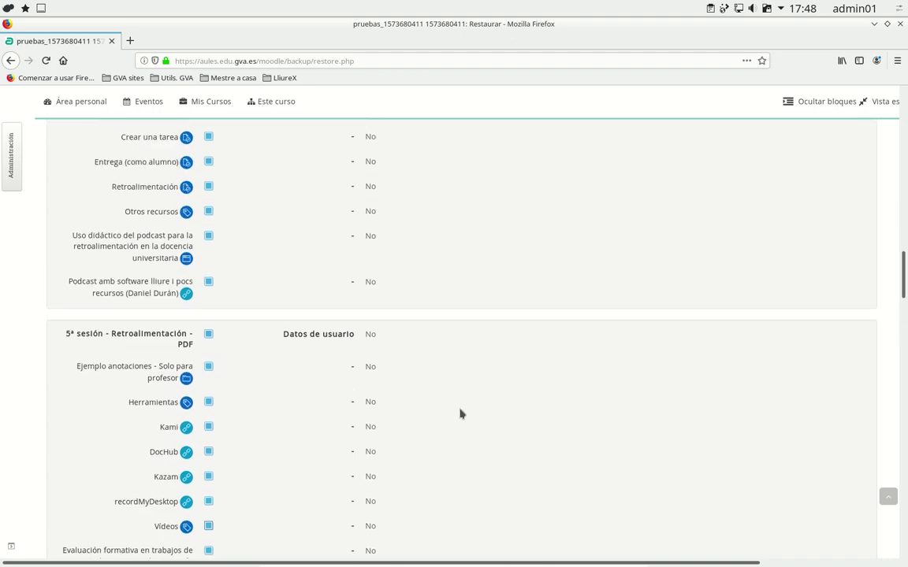
pyautogui.moveTo(905, 292); pyautogui.dragTo(904, 164)
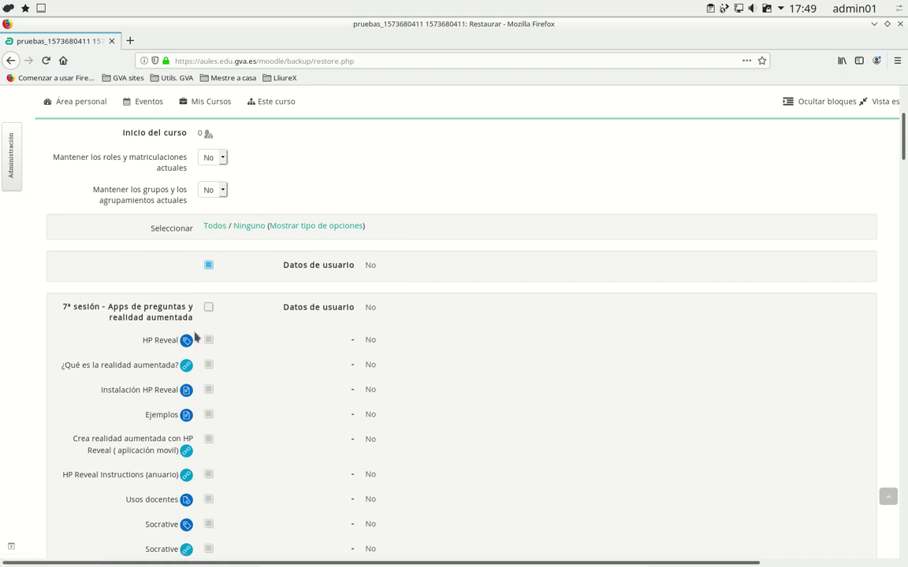
pyautogui.click(214, 226)
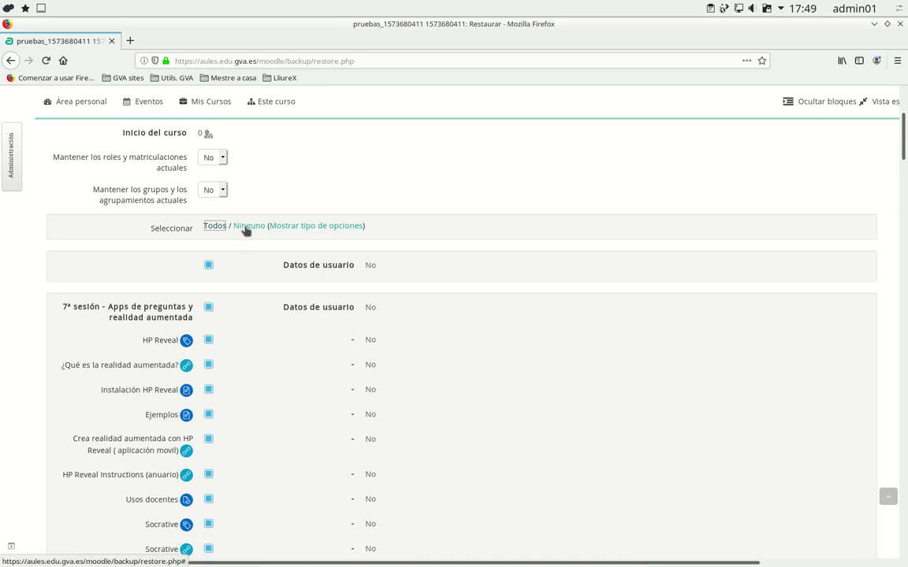
pyautogui.click(245, 227)
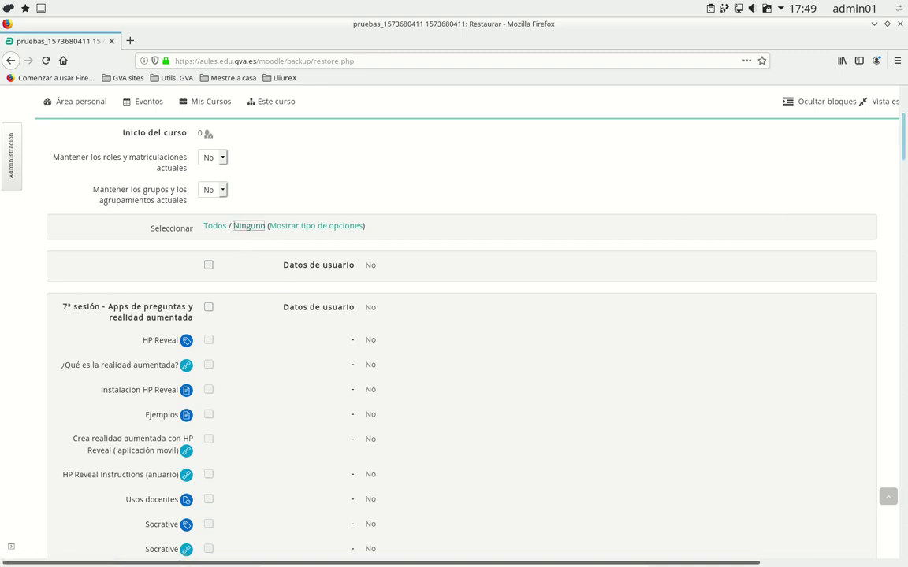
# - Include the section "6ª sesión - Retroalimentación - Vídeo / audio" with its items Ejemplos retroalimentación, Herramientas, Audacity and Soundcloud
pyautogui.moveTo(905, 153); pyautogui.dragTo(891, 102)
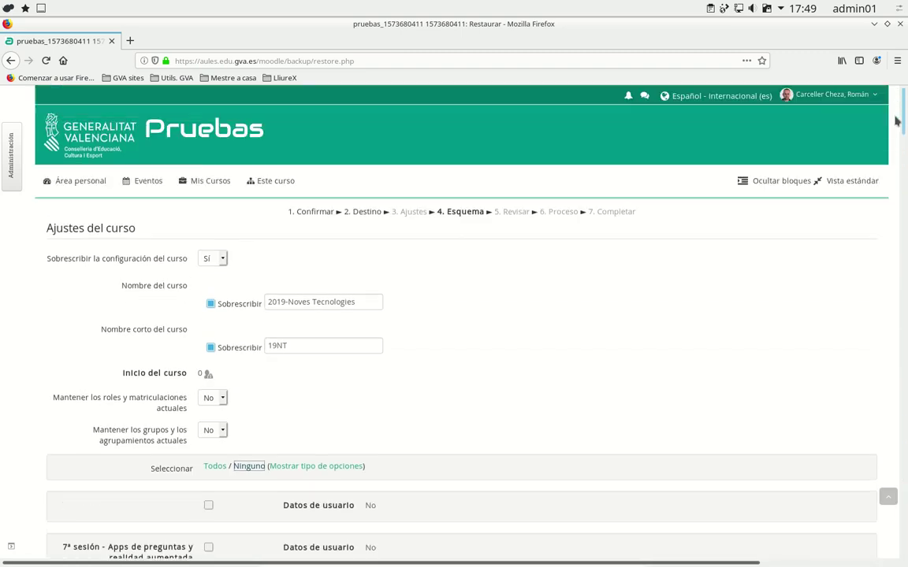
pyautogui.scroll(-8, 385, 365)
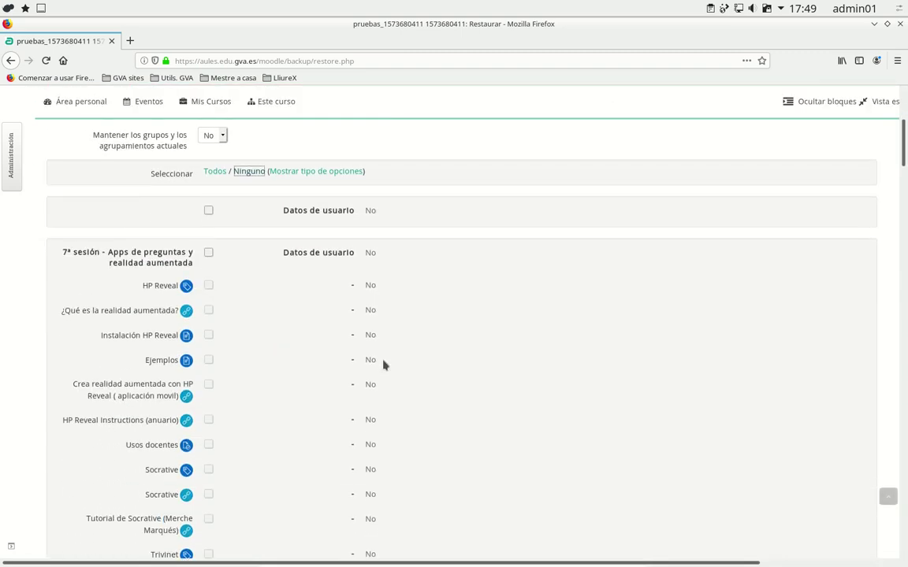
pyautogui.scroll(-15, 384, 364)
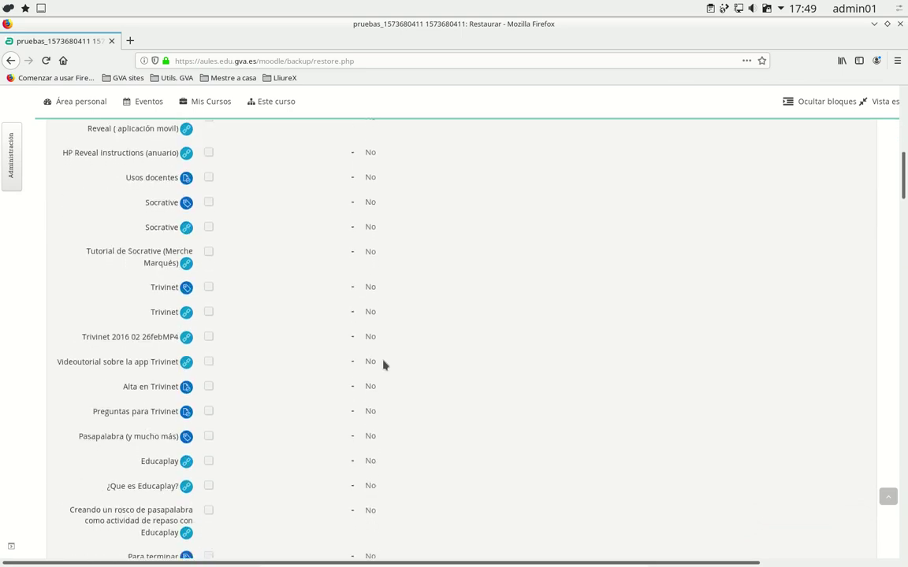
pyautogui.scroll(-1, 383, 364)
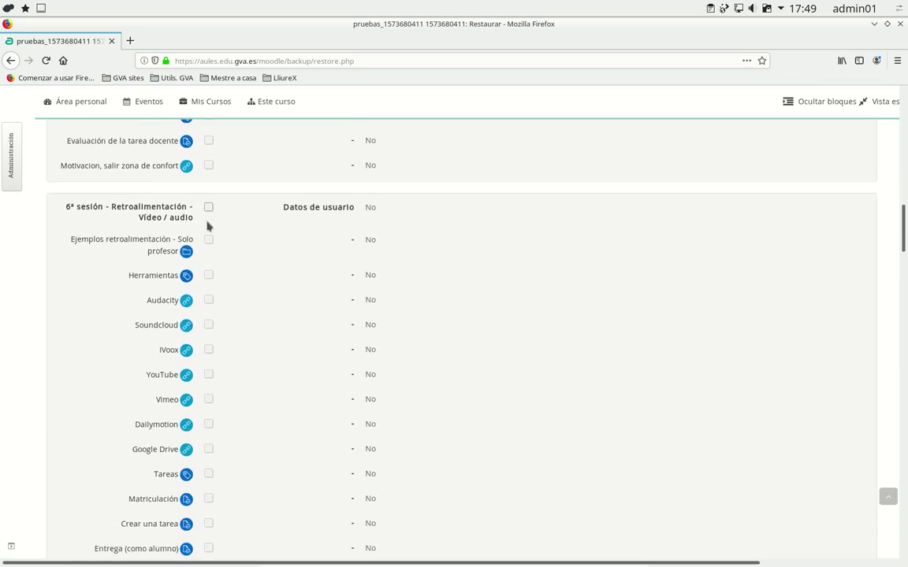
pyautogui.click(208, 208)
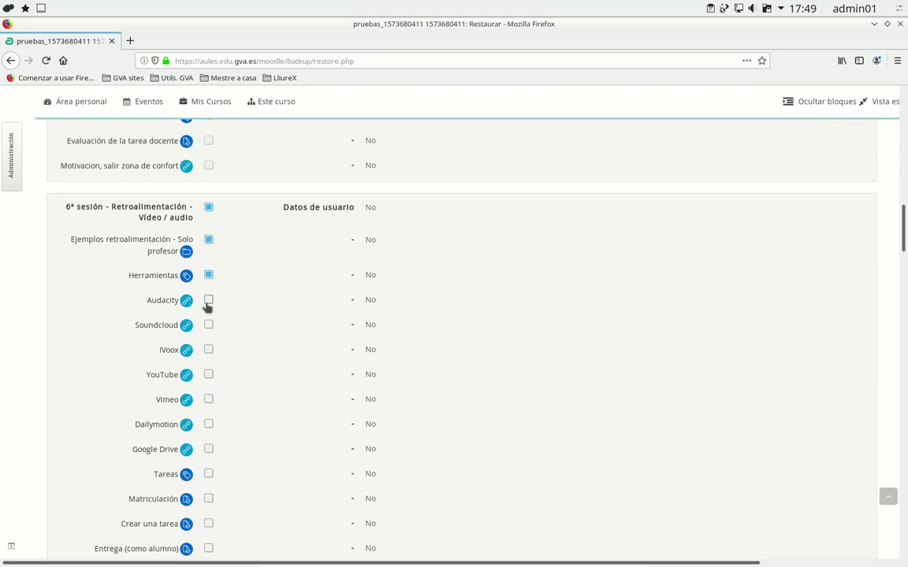
pyautogui.scroll(5, 262, 427)
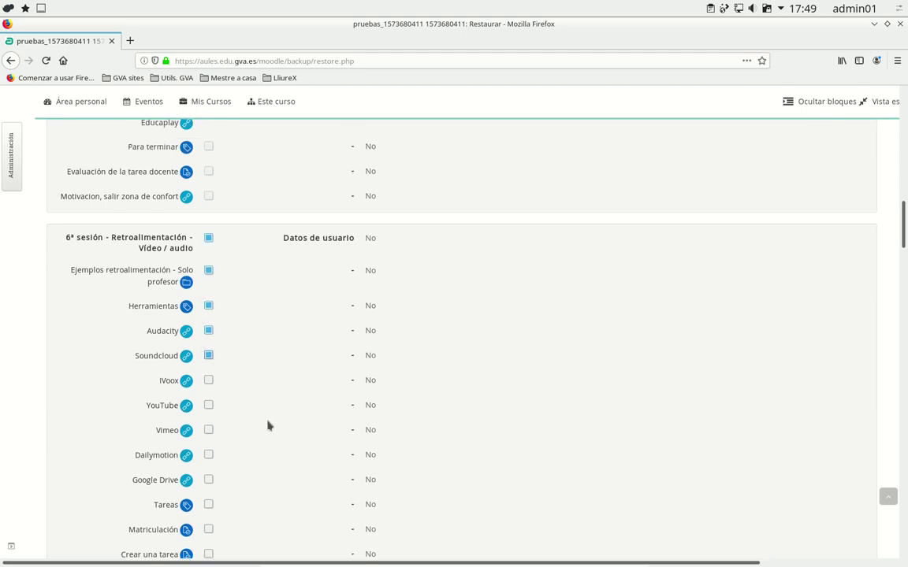
# - Include all sections and activities in the restore and continue to the Revisar stage
pyautogui.moveTo(902, 217); pyautogui.dragTo(902, 142)
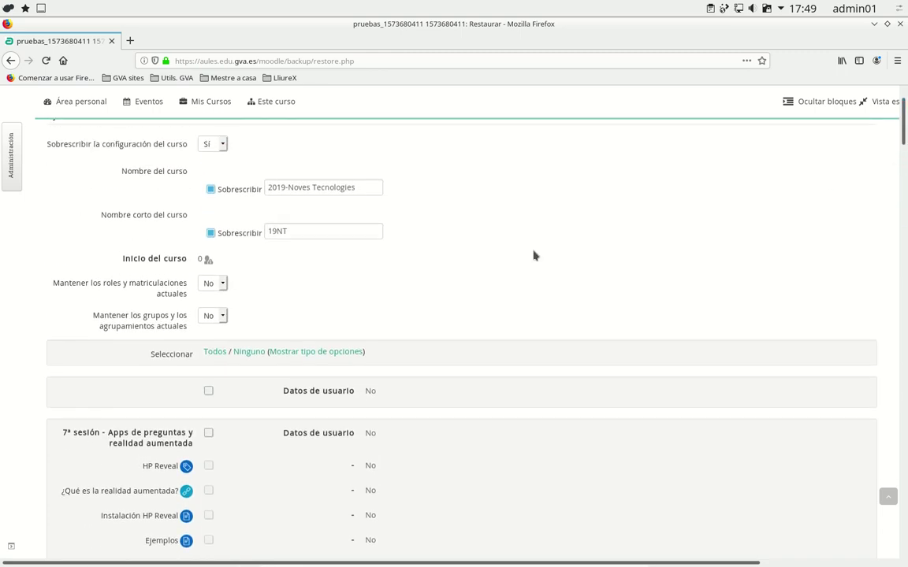
pyautogui.click(214, 352)
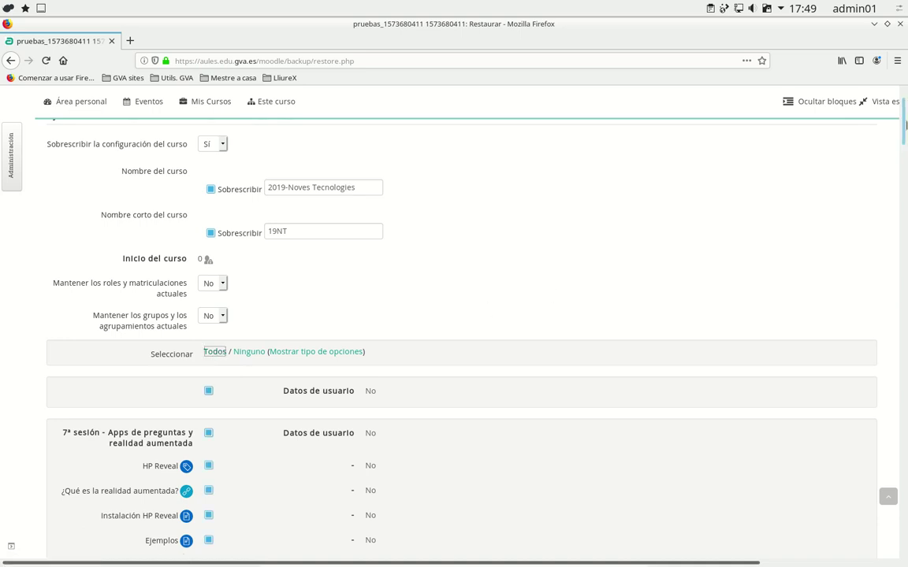
pyautogui.moveTo(905, 132); pyautogui.dragTo(873, 497)
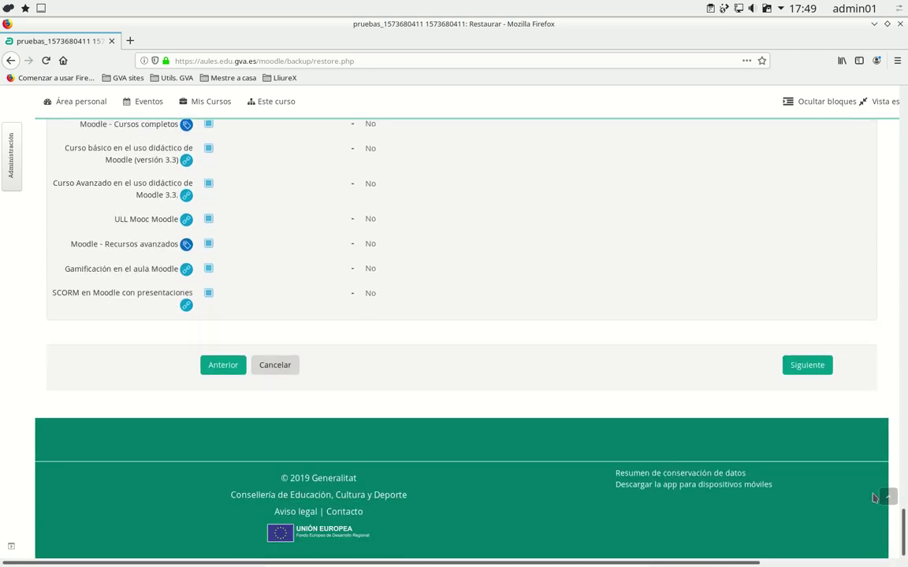
pyautogui.click(811, 371)
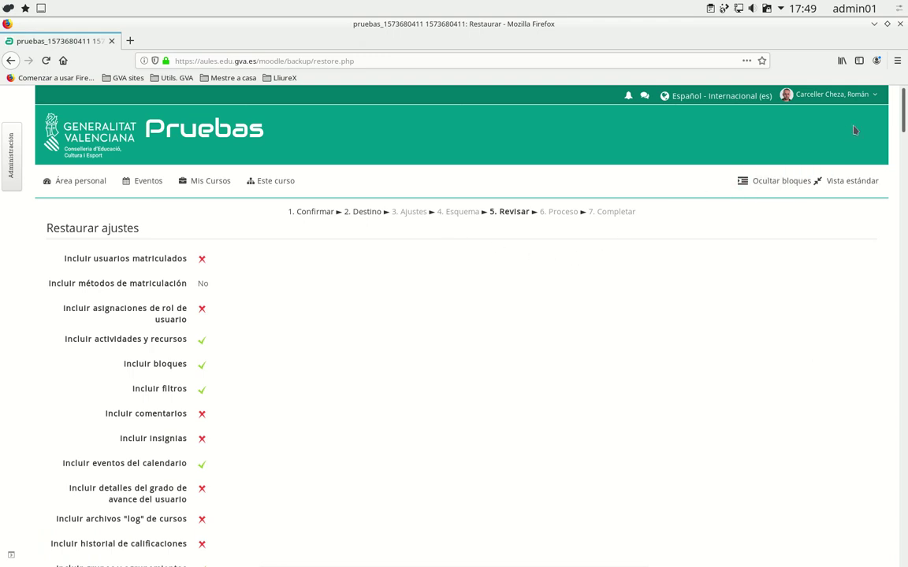
# - Run the restore from the end of the review page and open the restored course
pyautogui.moveTo(902, 137); pyautogui.dragTo(902, 559)
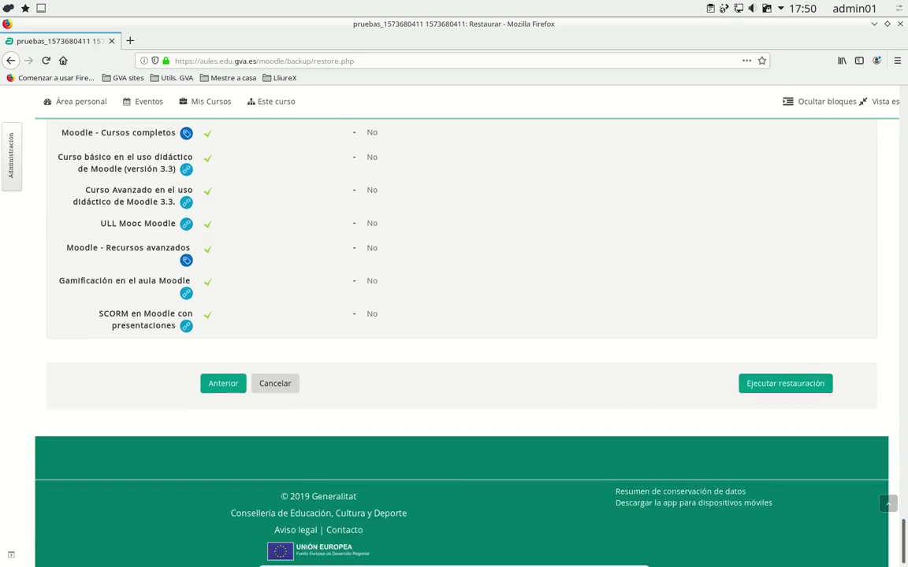
pyautogui.click(798, 390)
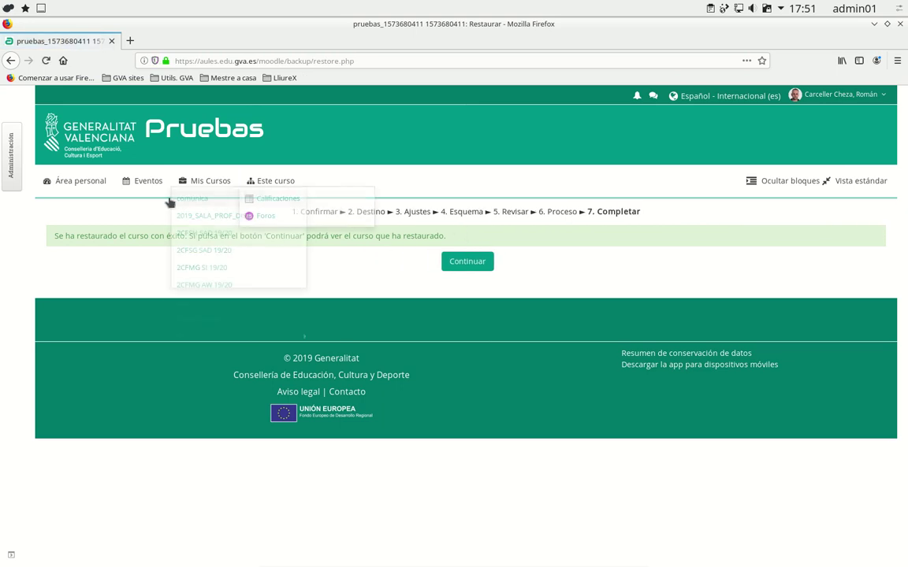
pyautogui.click(467, 264)
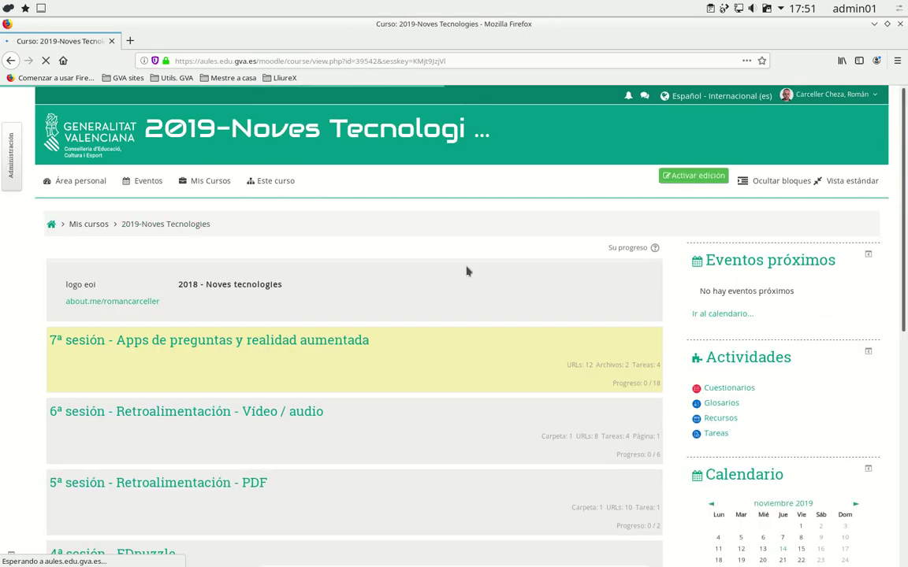
# - Look through the list of sections in the restored course
pyautogui.scroll(-5, 192, 432)
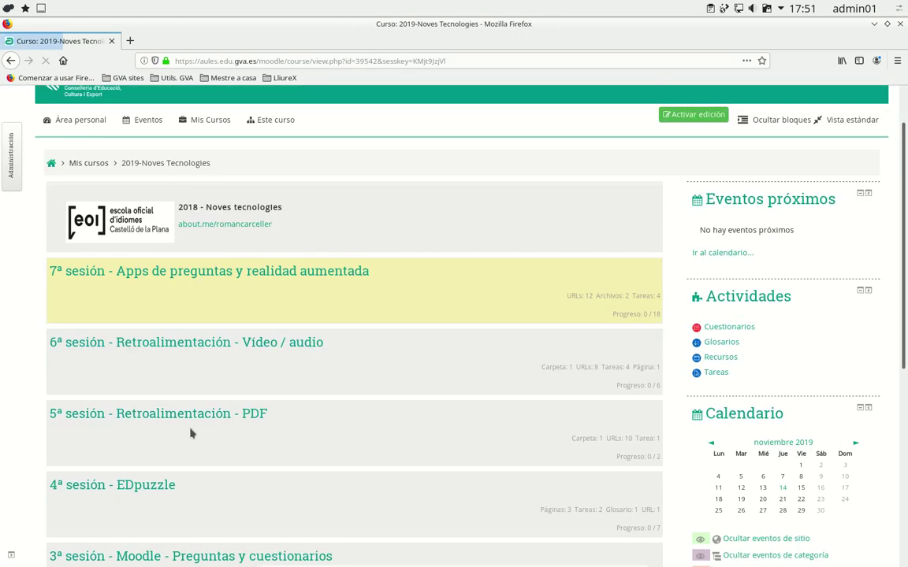
pyautogui.scroll(-4, 192, 433)
pyautogui.scroll(3, 192, 432)
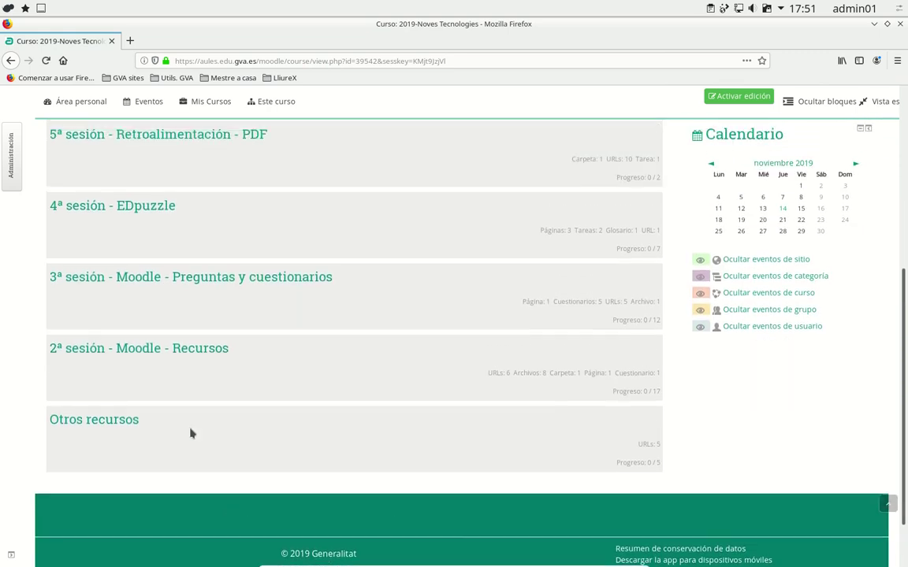
pyautogui.scroll(1, 228, 245)
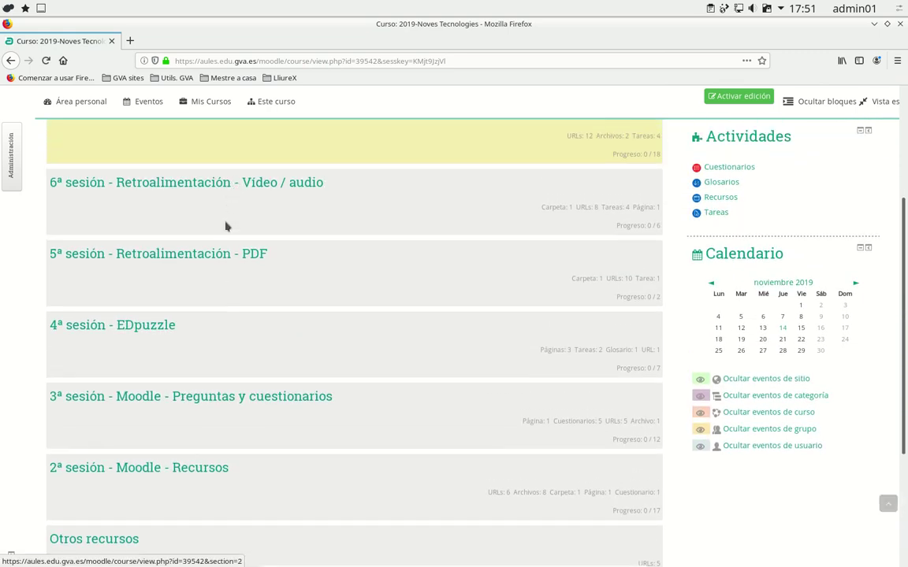
pyautogui.scroll(1, 225, 230)
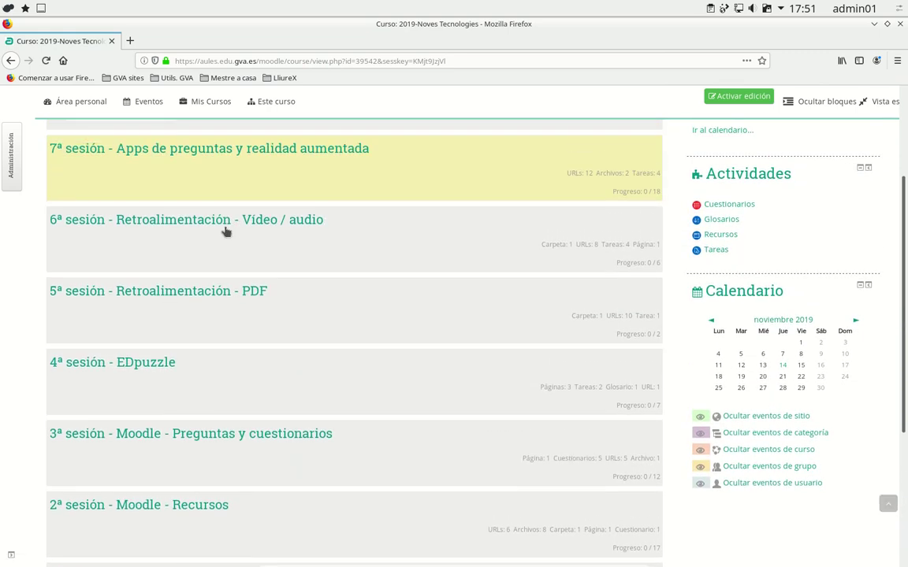
# - Examine the contents of the 7ª sesión on question apps and augmented reality, followed by the 6ª sesión on Vídeo / audio
pyautogui.click(239, 150)
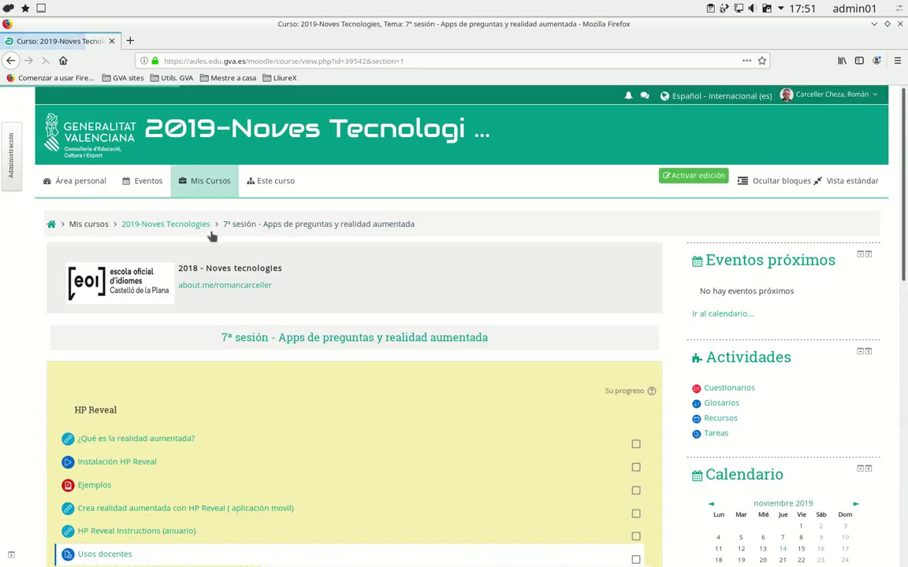
pyautogui.scroll(-5, 178, 450)
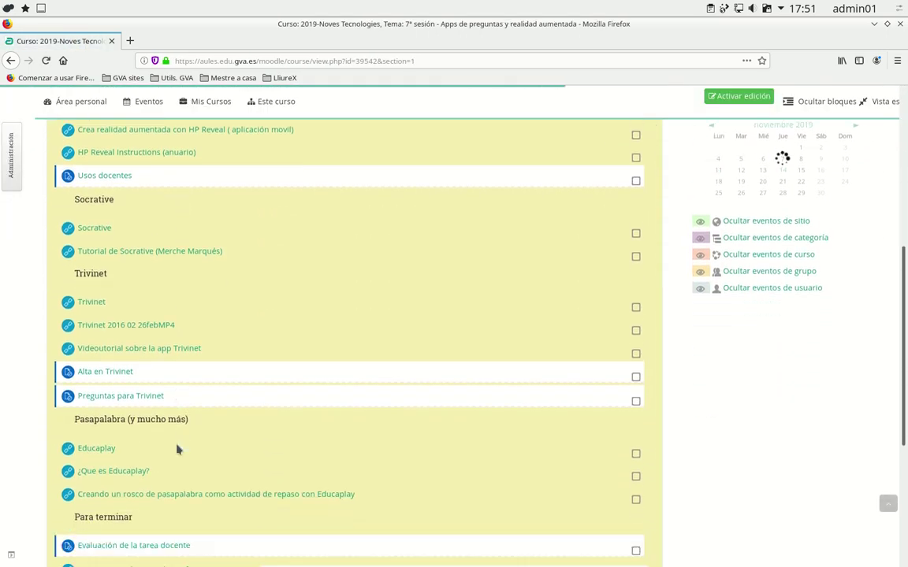
pyautogui.scroll(-4, 178, 450)
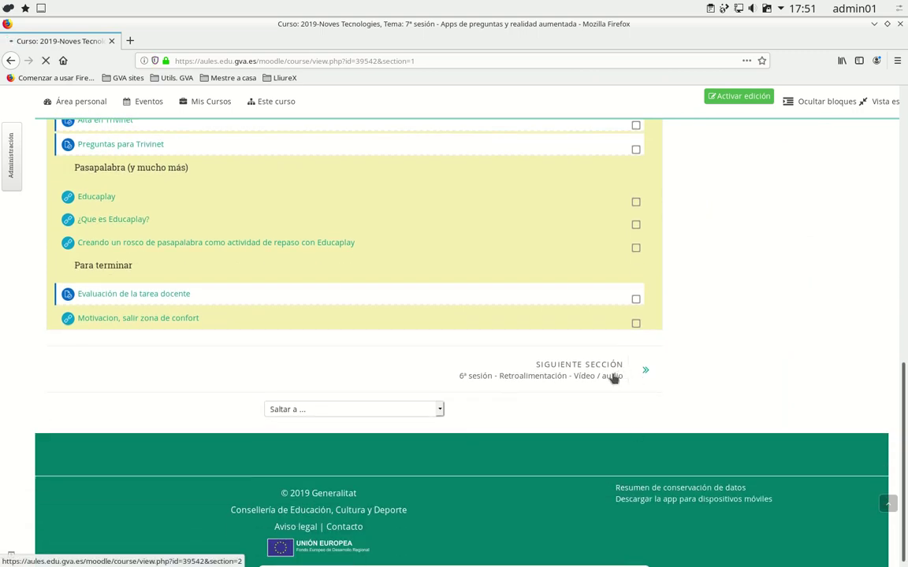
pyautogui.click(613, 378)
pyautogui.scroll(-1, 432, 474)
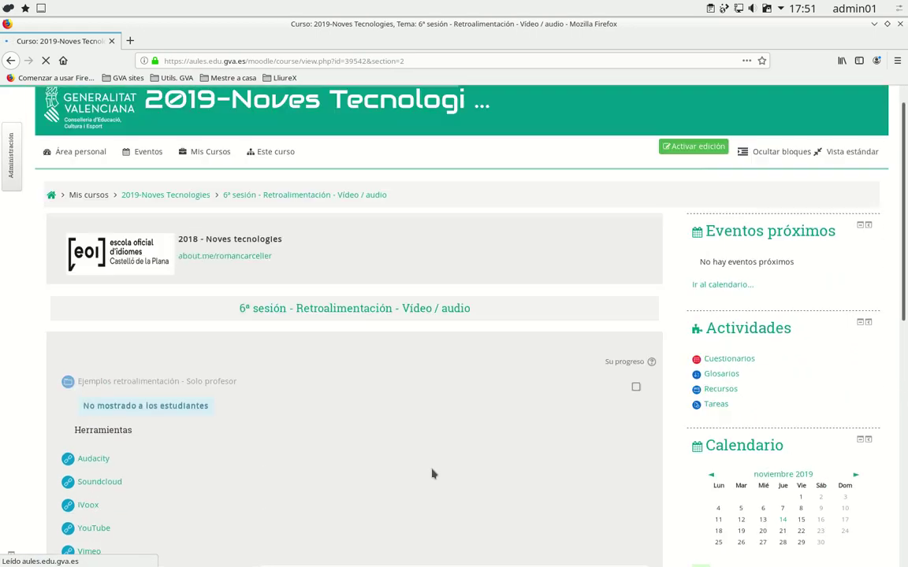